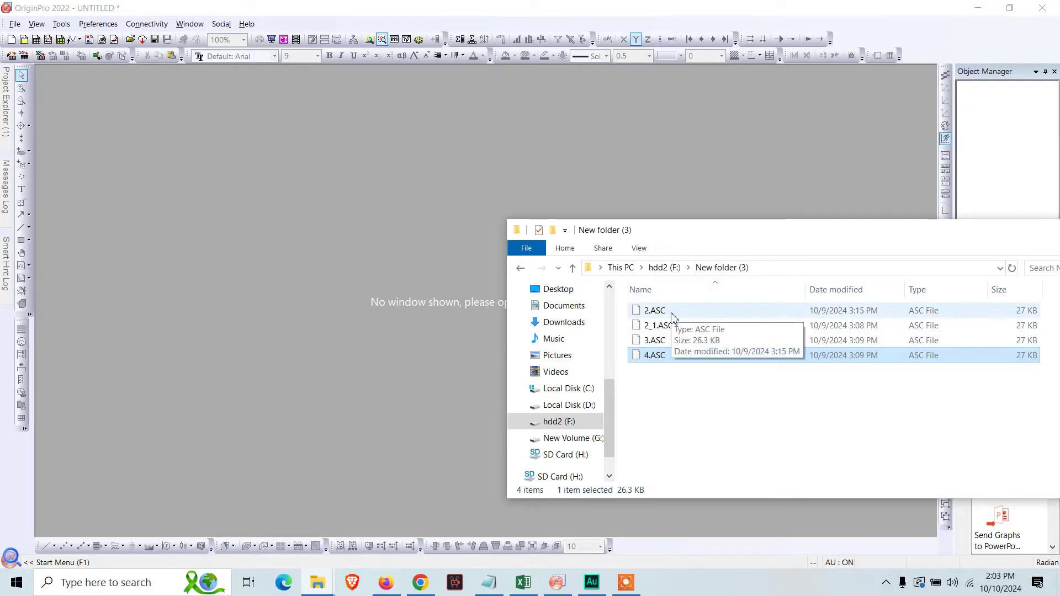
Step: Import 2.ASC, 3.ASC and 4.ASC as workbooks Book1–Book3 and arrange their windows
left_click(654, 310)
left_click_drag(671, 315, 377, 249)
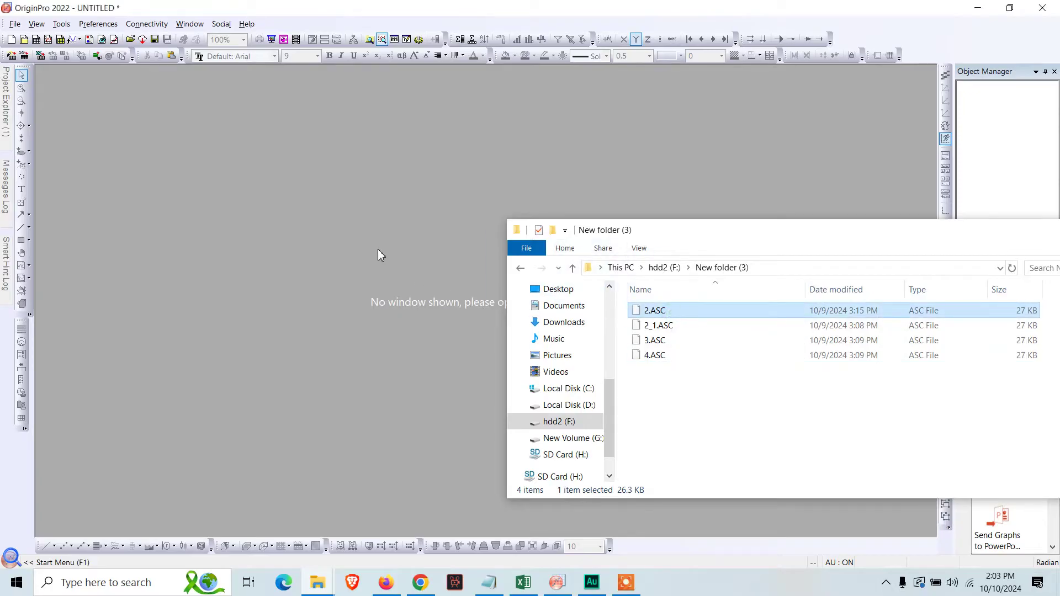
left_click(654, 341)
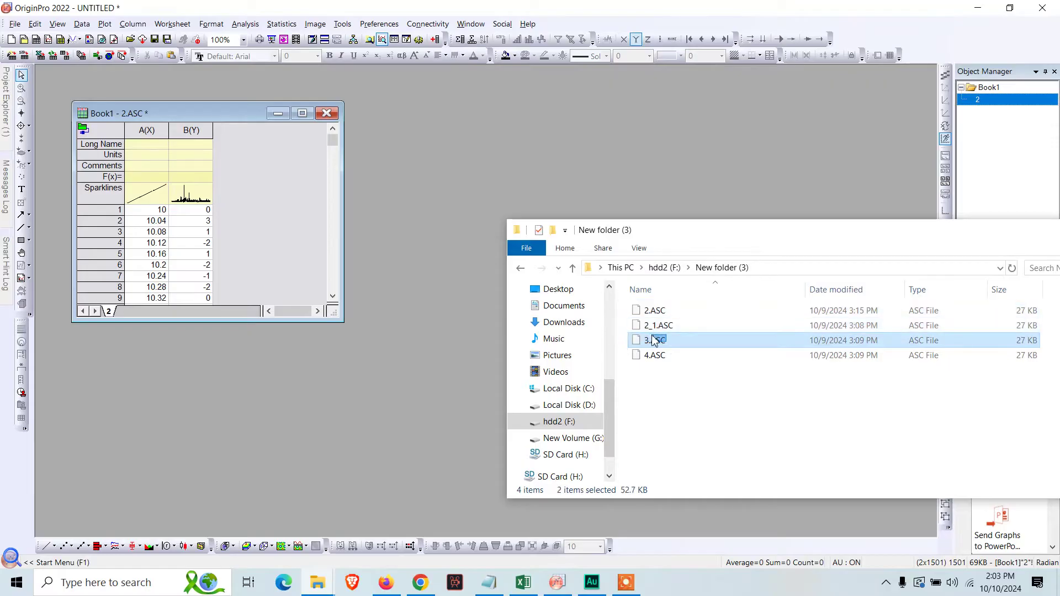
mouse_move(655, 341)
left_mouse_down()
mouse_move(500, 312)
mouse_move(435, 262)
left_mouse_up()
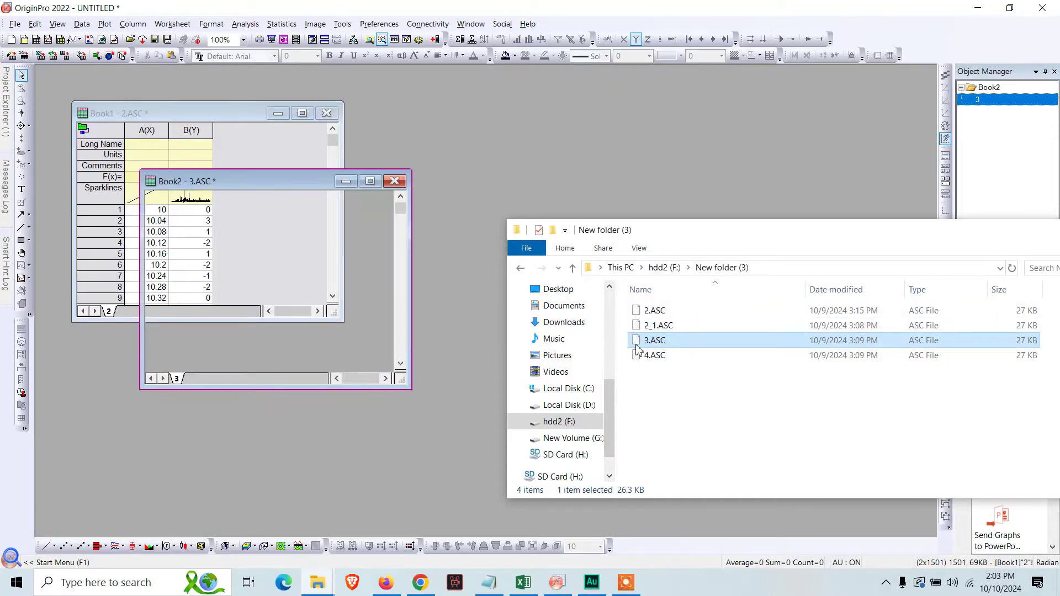
left_click(655, 355)
left_click_drag(693, 358, 458, 220)
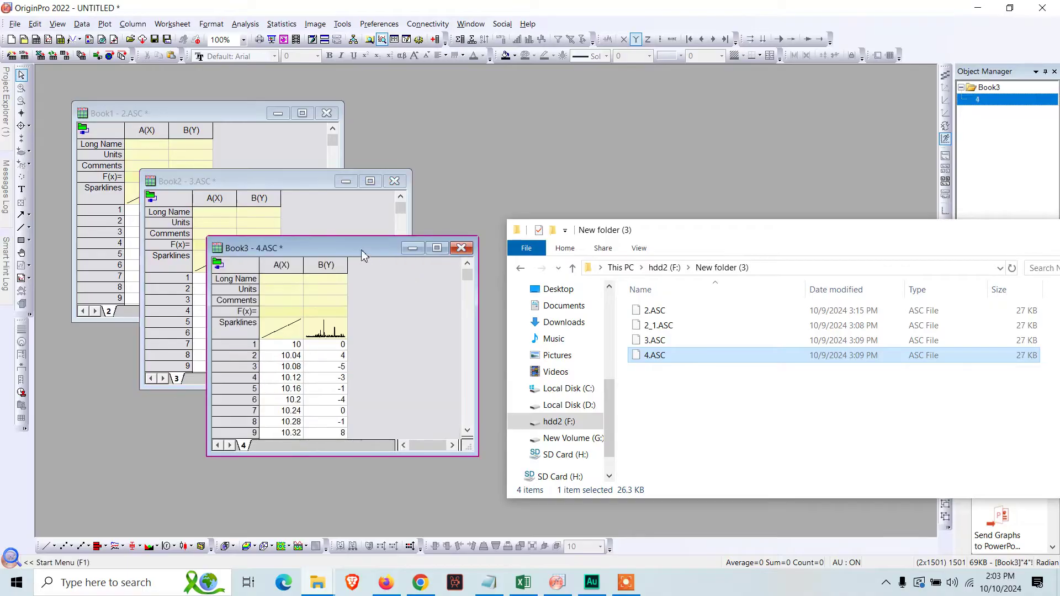
left_click_drag(360, 248, 550, 180)
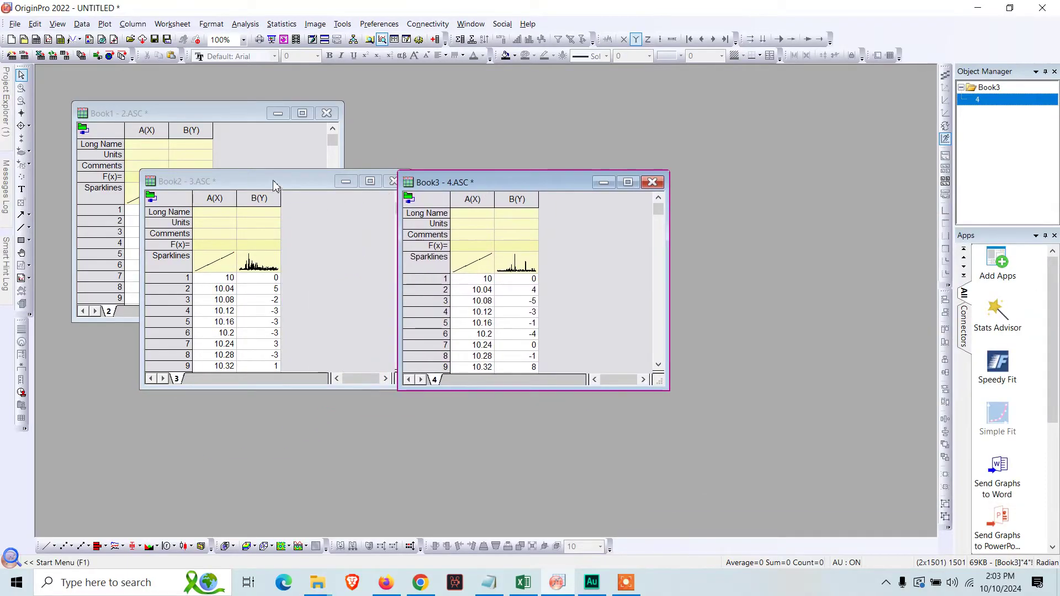
left_click_drag(274, 184, 261, 290)
Step: Enter long names 1, 2 and 3 for the B(Y) columns of Book1, Book2 and Book3
double_click(190, 144)
type("1")
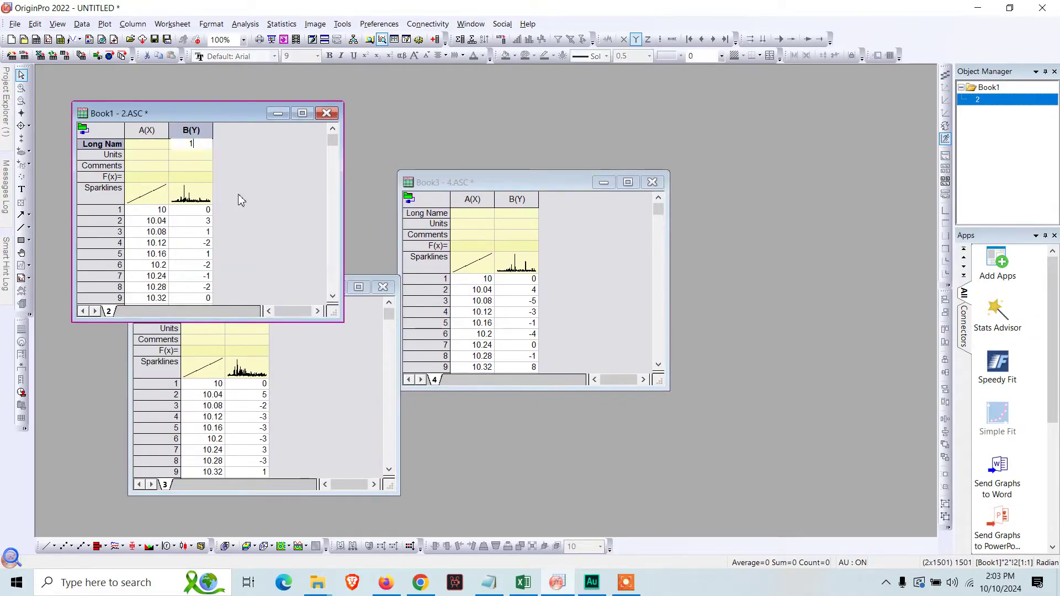
left_click(323, 365)
double_click(247, 317)
type("2")
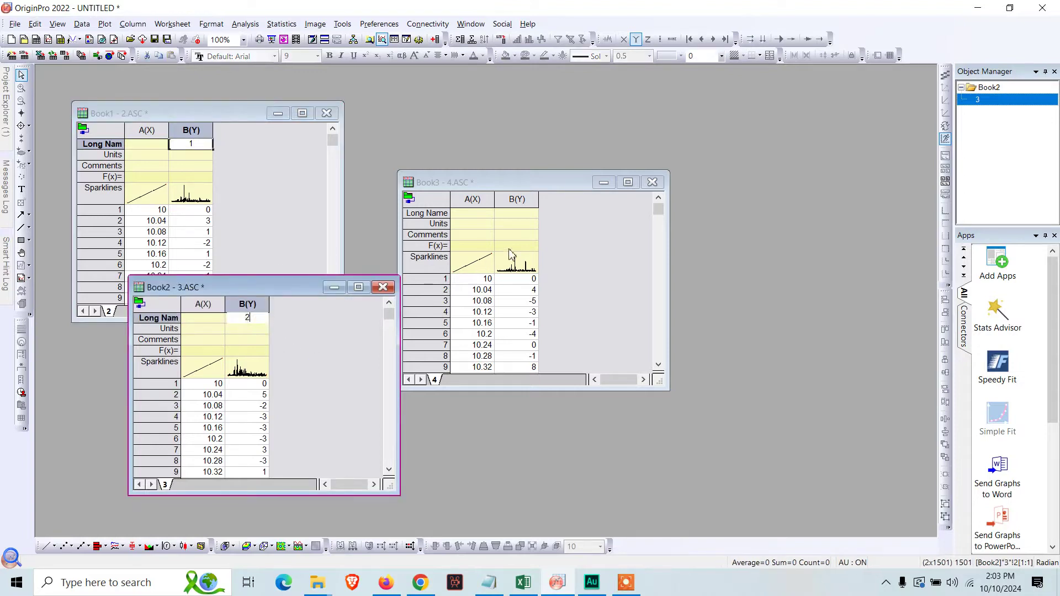
double_click(515, 214)
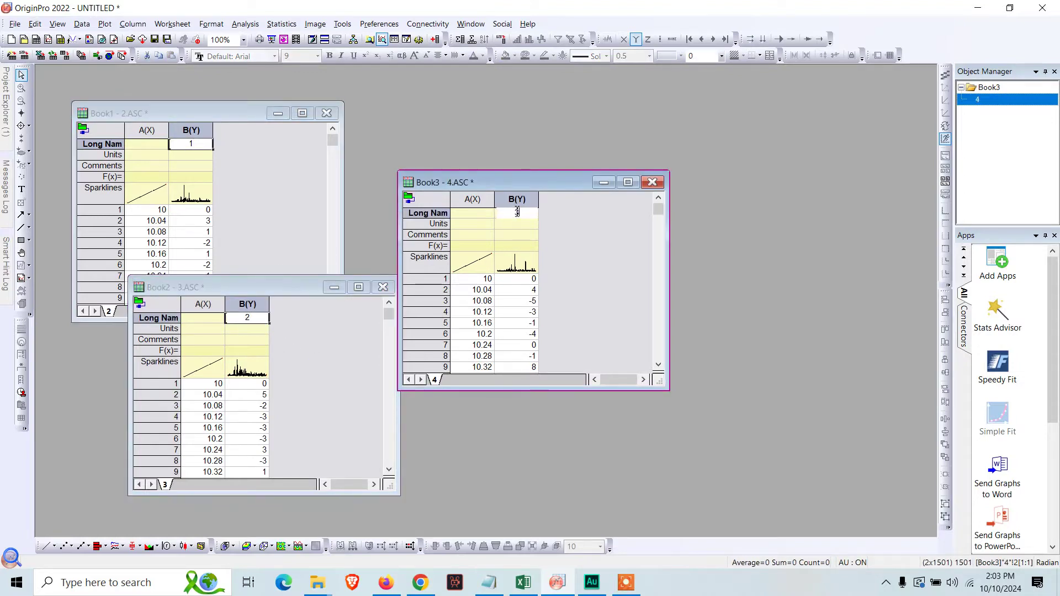
type("3")
left_click(582, 249)
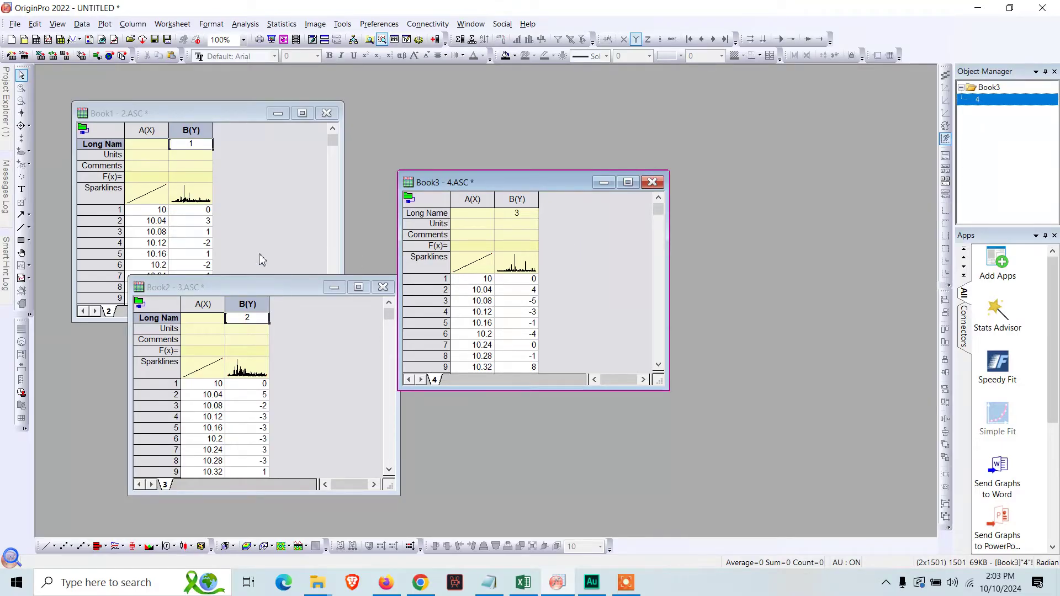
left_click(191, 132)
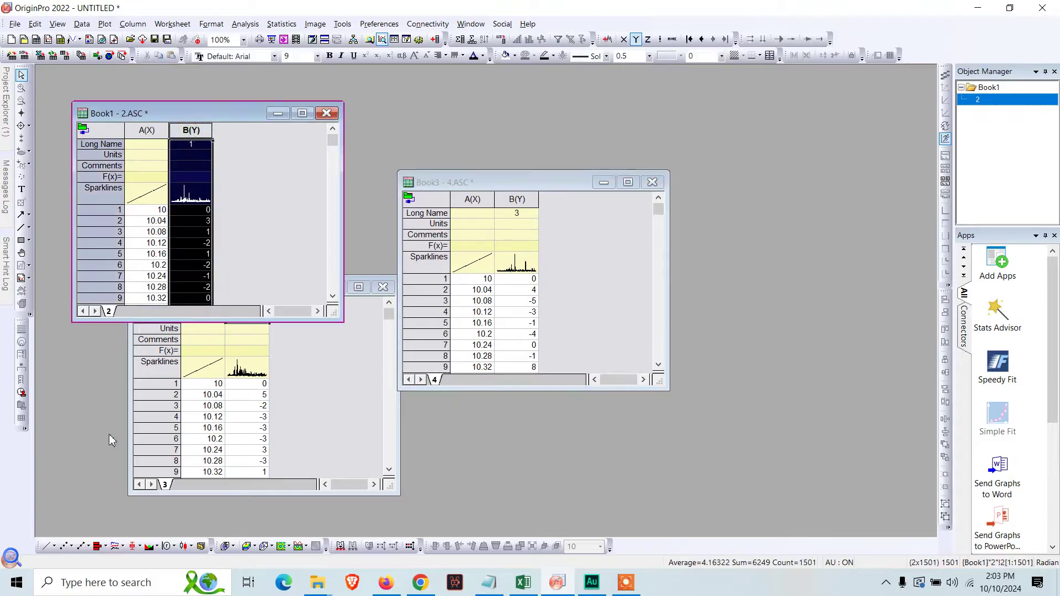
Step: Plot Book1's and Book2's Y columns as line graphs Graph1 and Graph2
left_click(49, 547)
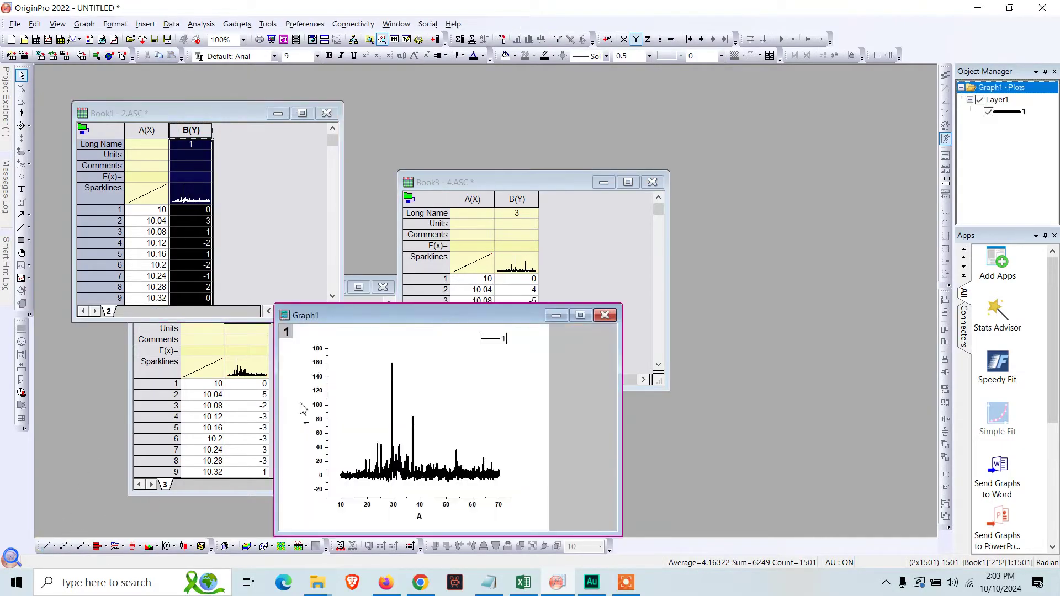
left_click_drag(344, 315, 456, 277)
left_click(377, 342)
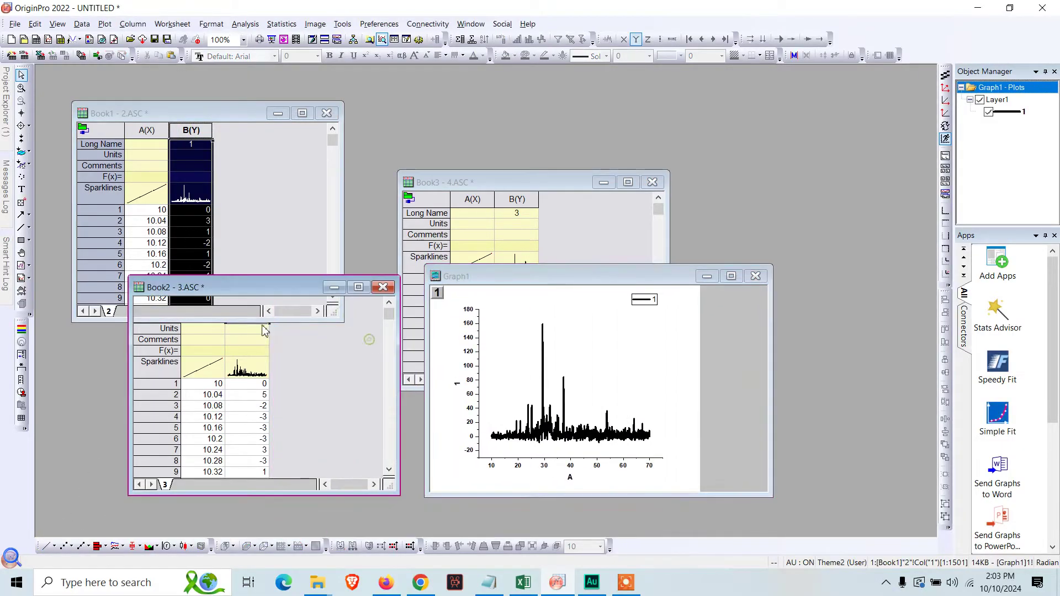
left_click(248, 304)
left_click(49, 547)
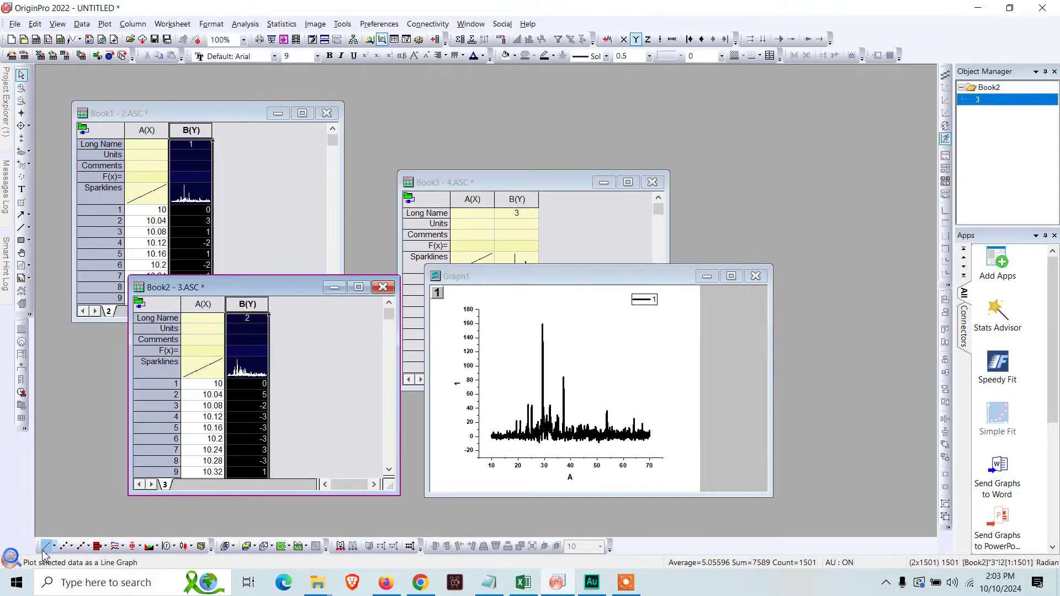
Step: Plot Book3's Y column as line graph Graph3, moved to the top, and open its dataset list
left_click(541, 183)
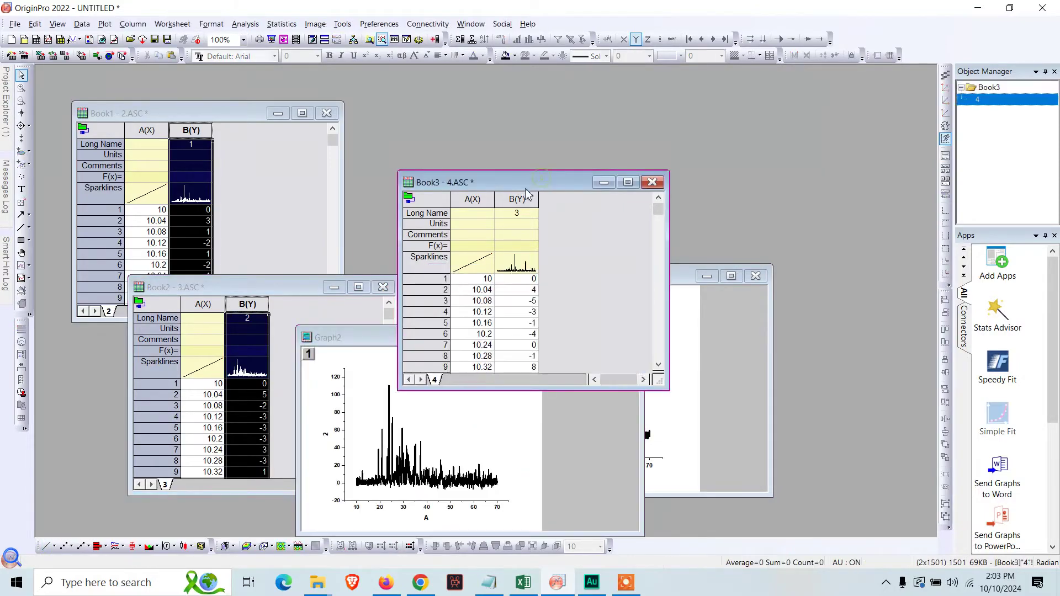
left_click(518, 200)
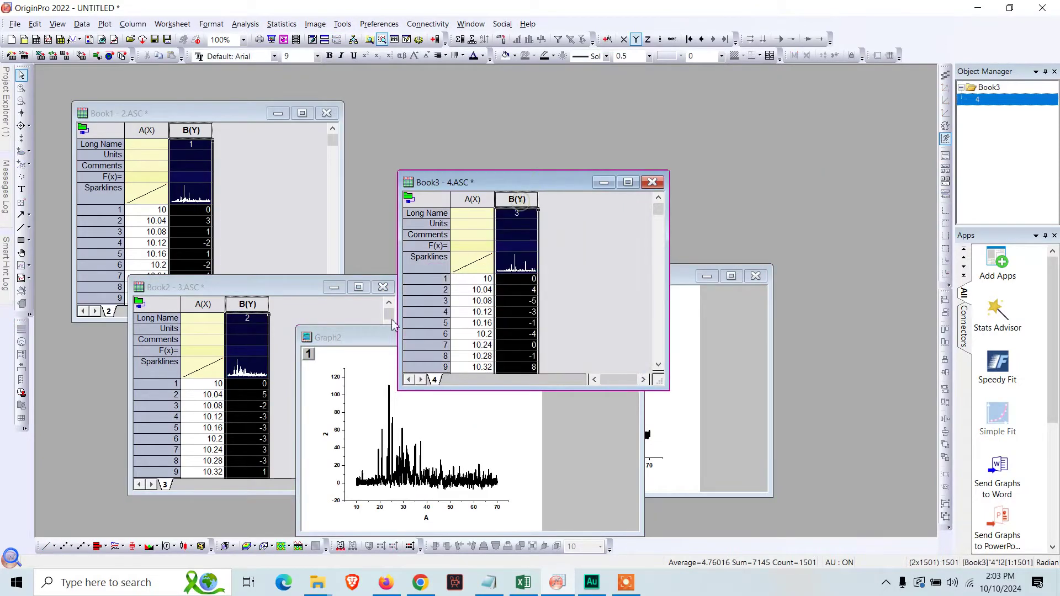
left_click(49, 546)
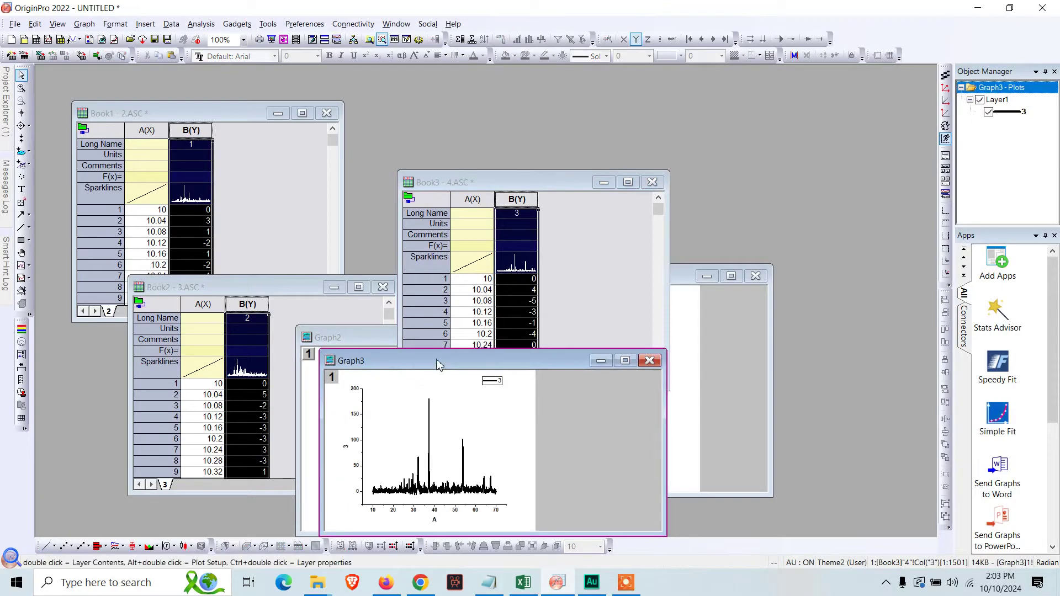
left_click_drag(427, 363, 437, 218)
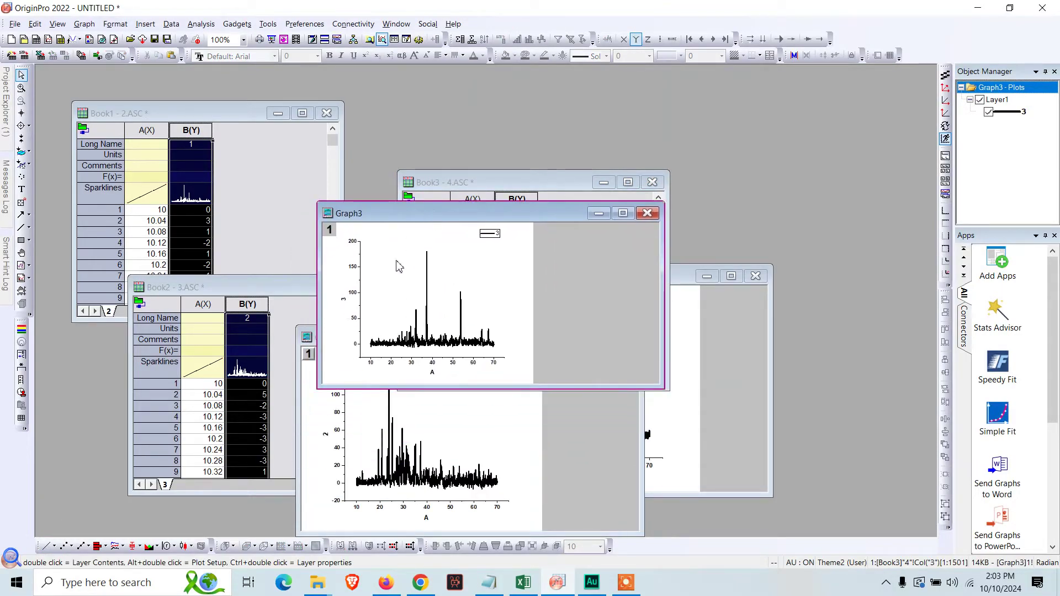
left_click(330, 230)
double_click(330, 231)
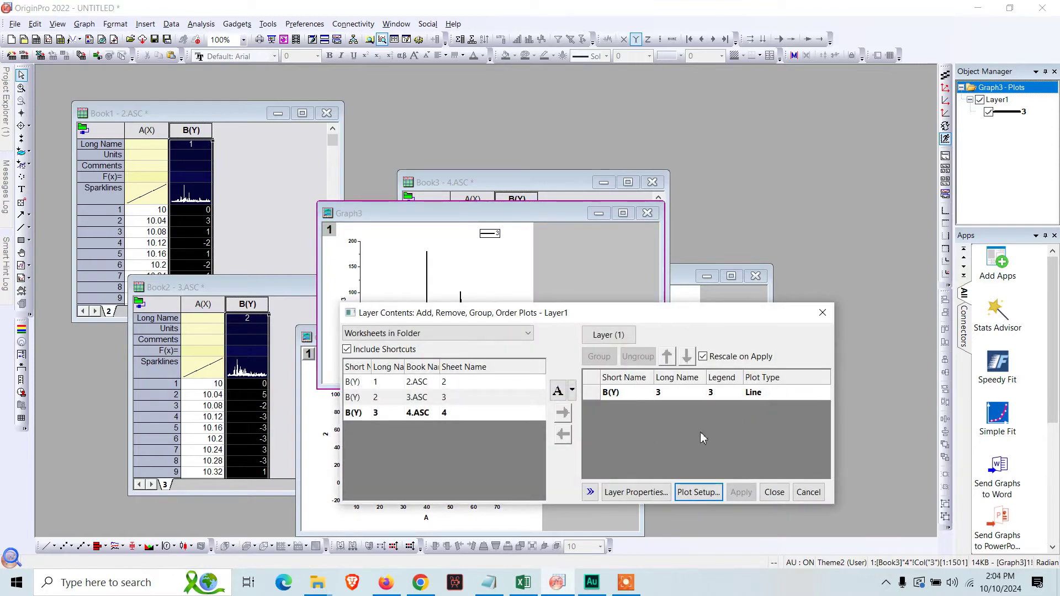
Step: Add the B(Y) datasets from 2.ASC, 3.ASC and 4.ASC to Graph3's Layer1
mouse_move(566, 314)
left_mouse_down()
mouse_move(497, 264)
mouse_move(468, 220)
left_mouse_up()
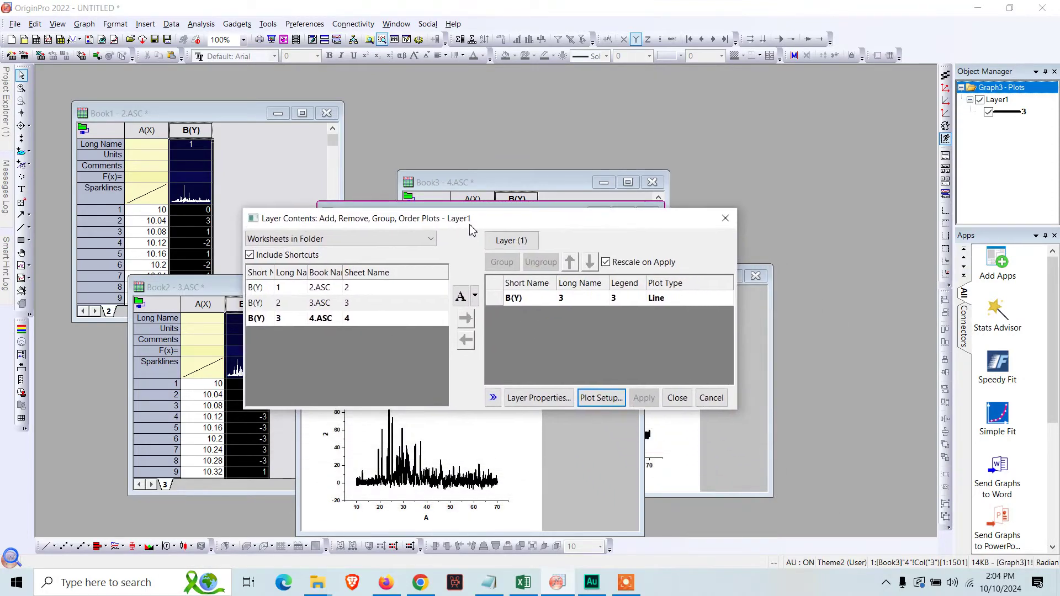
left_click(338, 288)
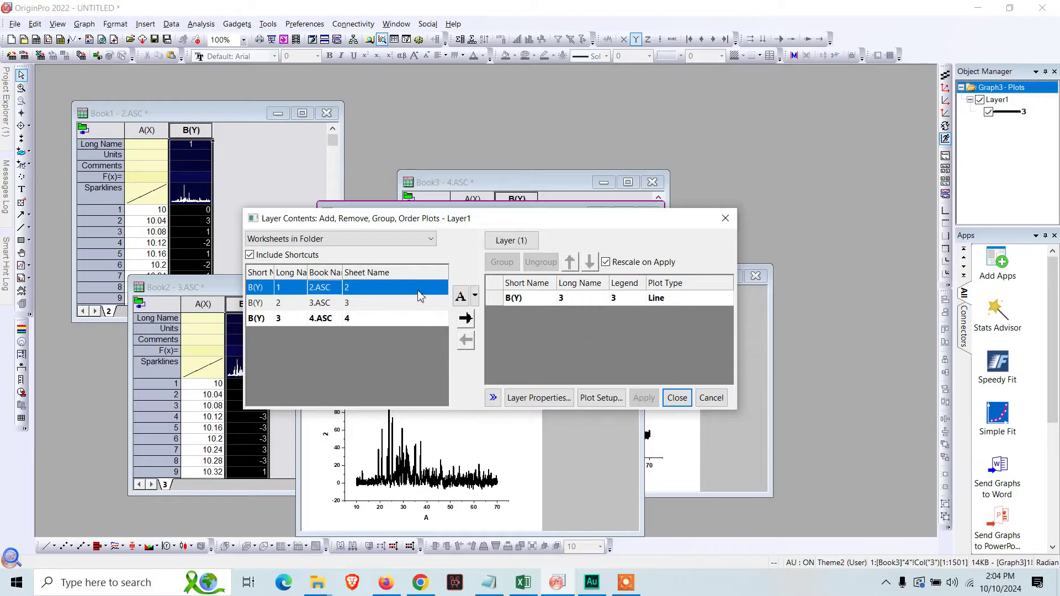
left_click(465, 320)
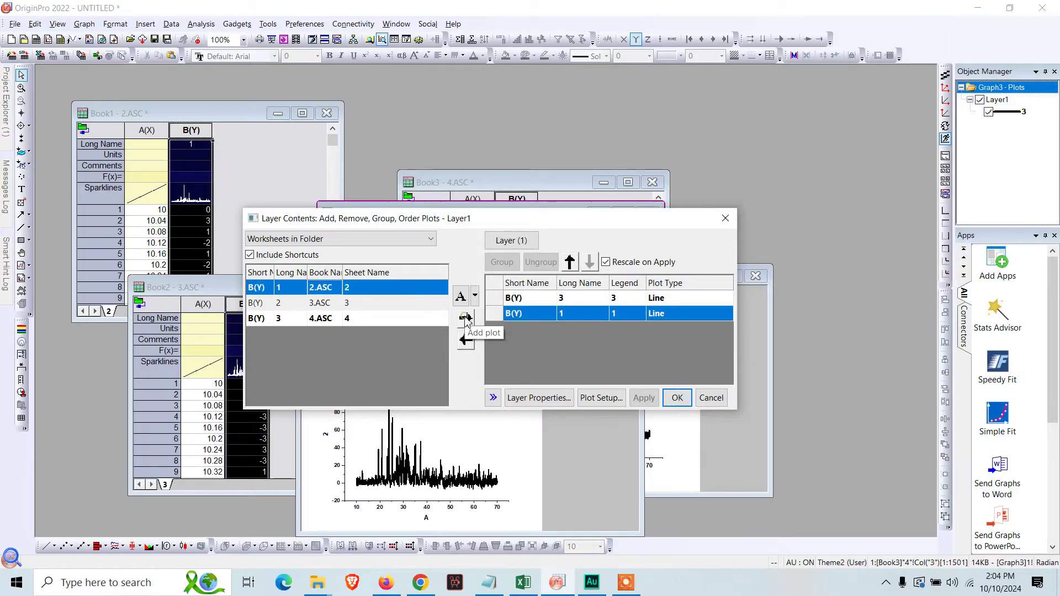
left_click(366, 304)
left_click(466, 319)
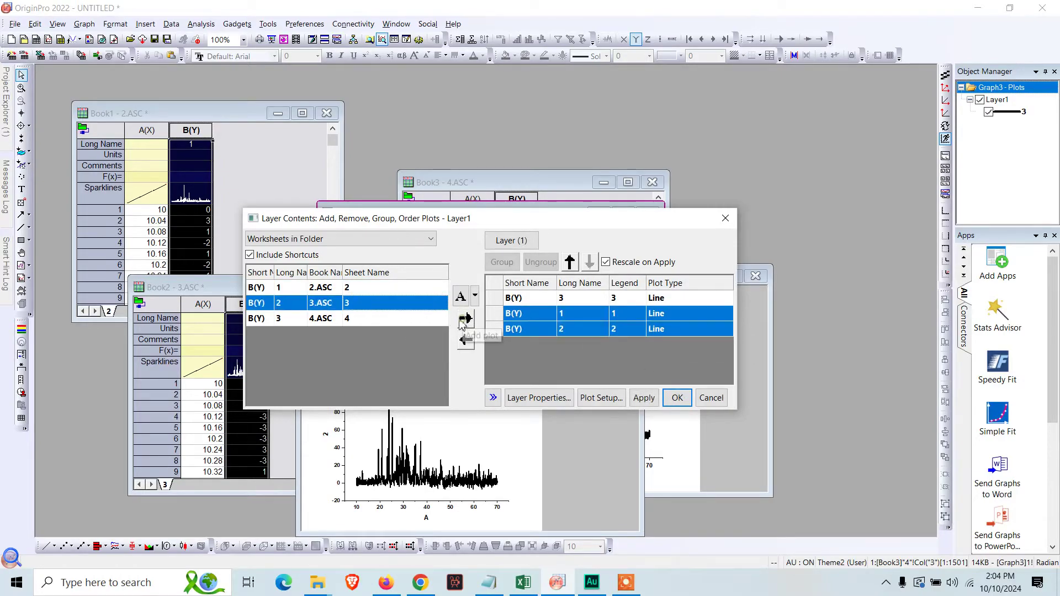
left_click(376, 319)
left_click(466, 320)
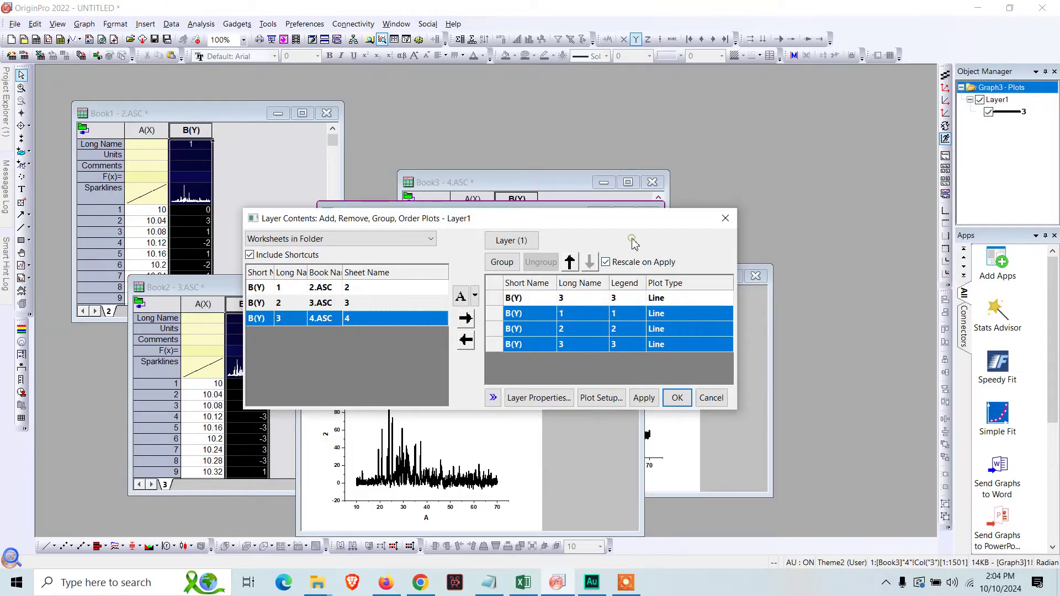
Step: Check the plots in Graph3's layer list, ending with all four plots selected
left_click(646, 328)
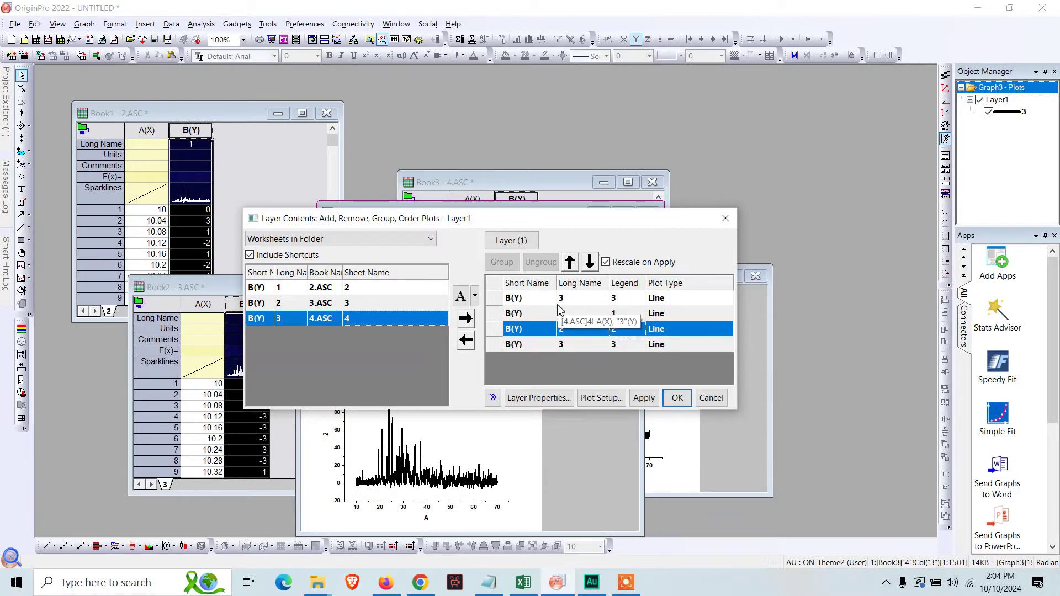
left_click(560, 344)
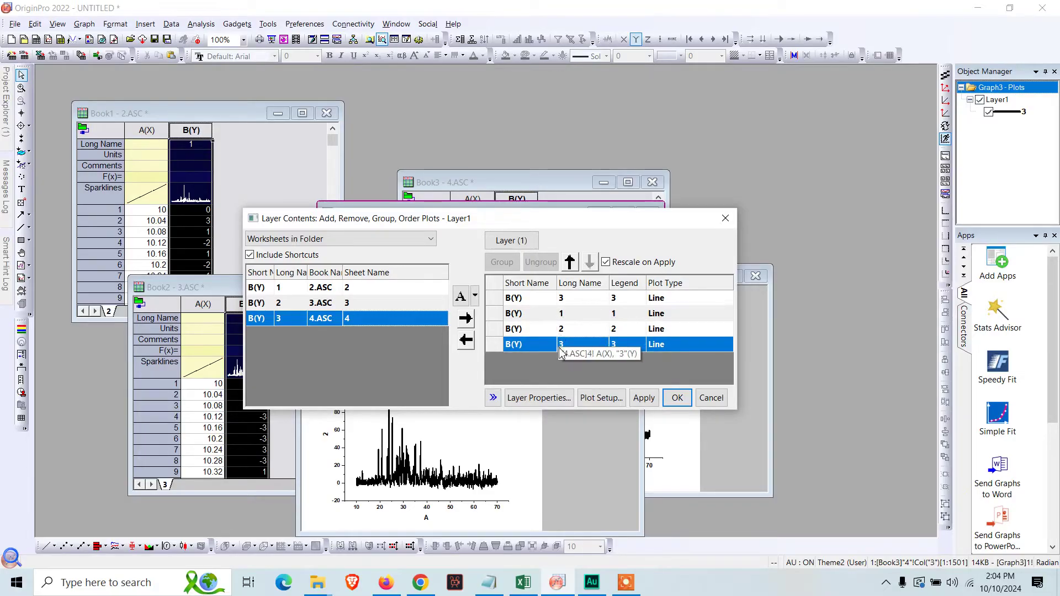
left_click(564, 299, "shift")
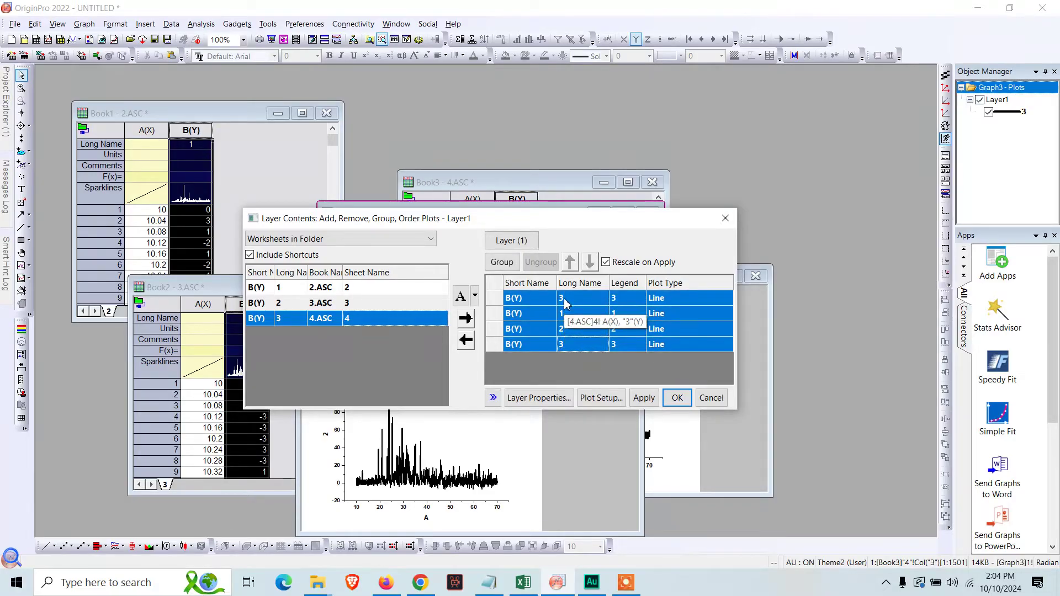
left_click(563, 344)
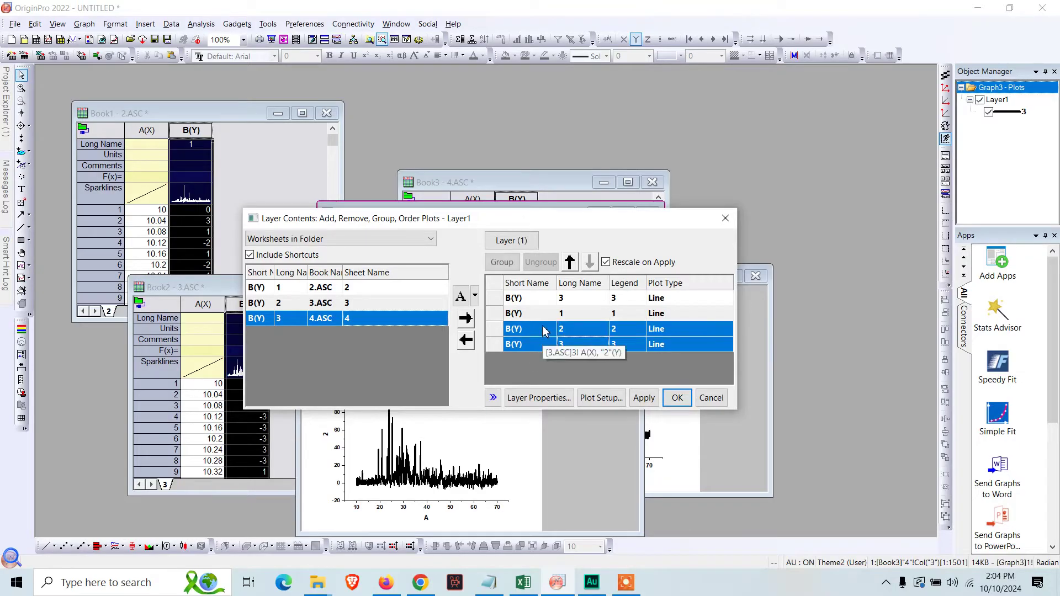
left_click(540, 298, "shift")
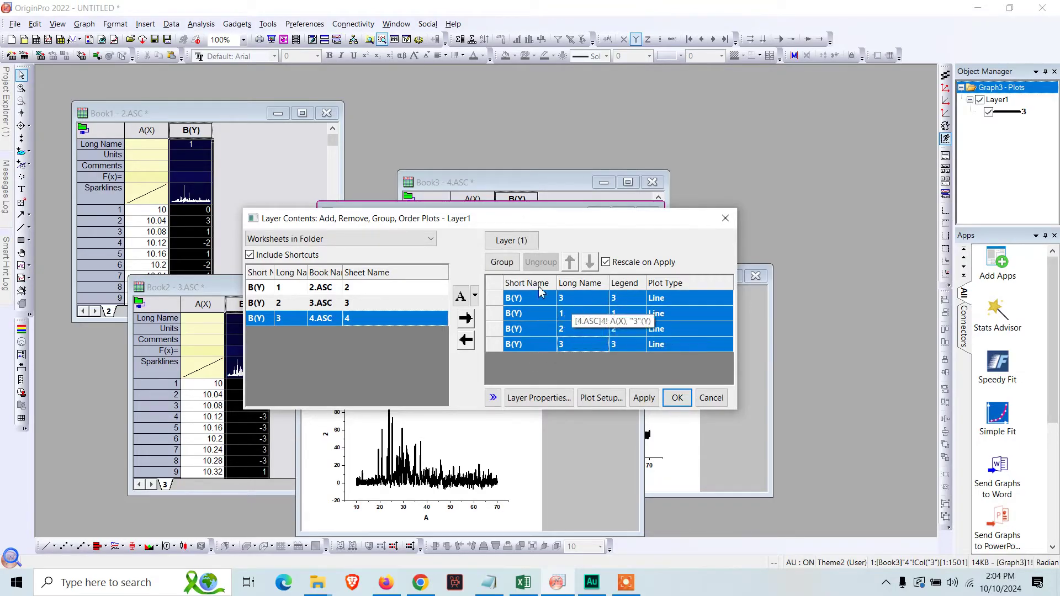
Step: Group the four plots in Graph3's layer, apply it, and close Layer Contents
left_click(502, 262)
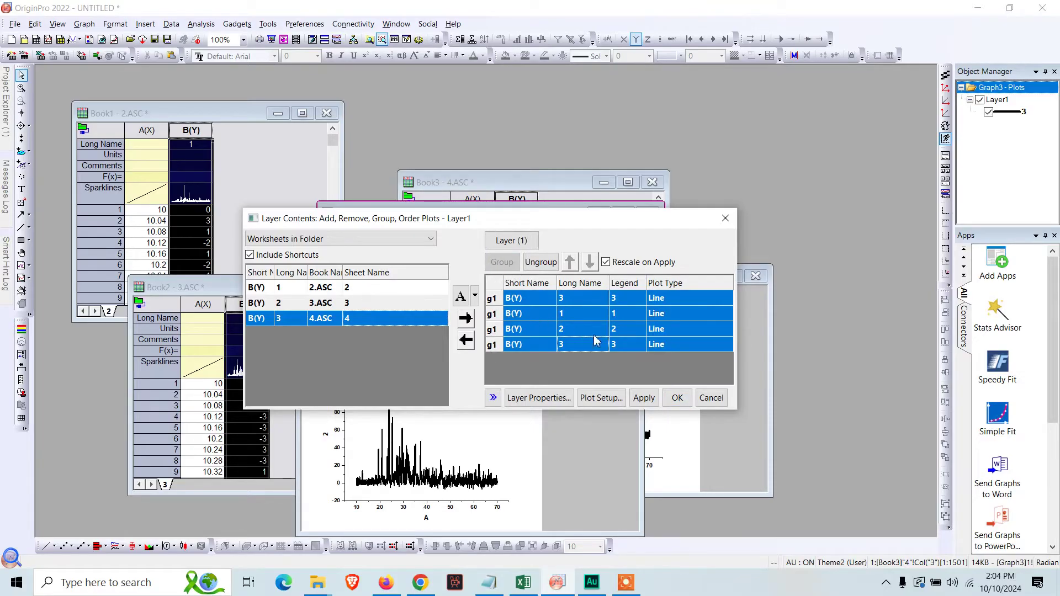
left_click(645, 399)
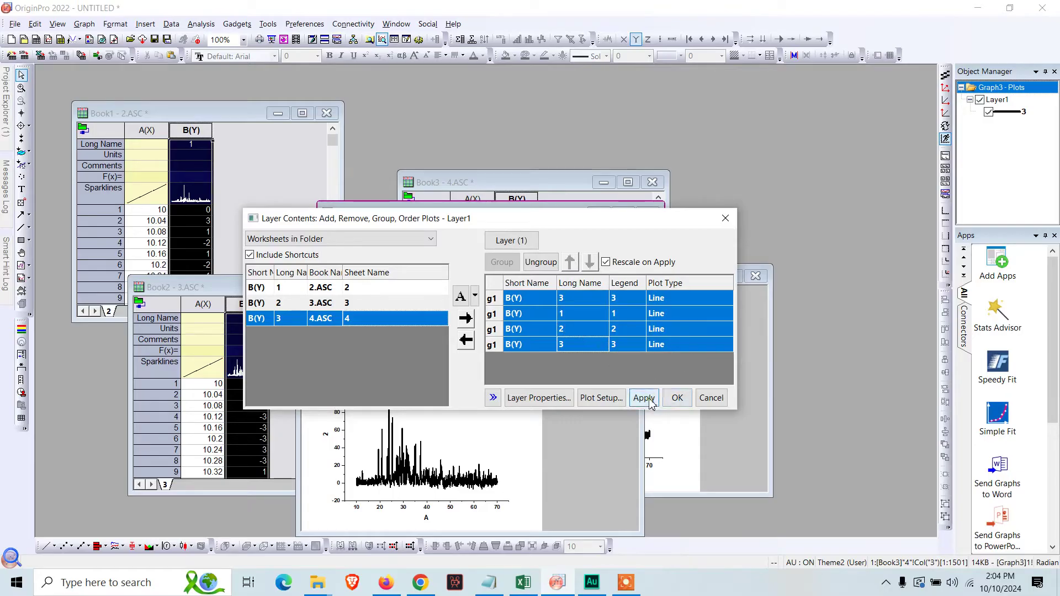
left_click_drag(483, 220, 656, 307)
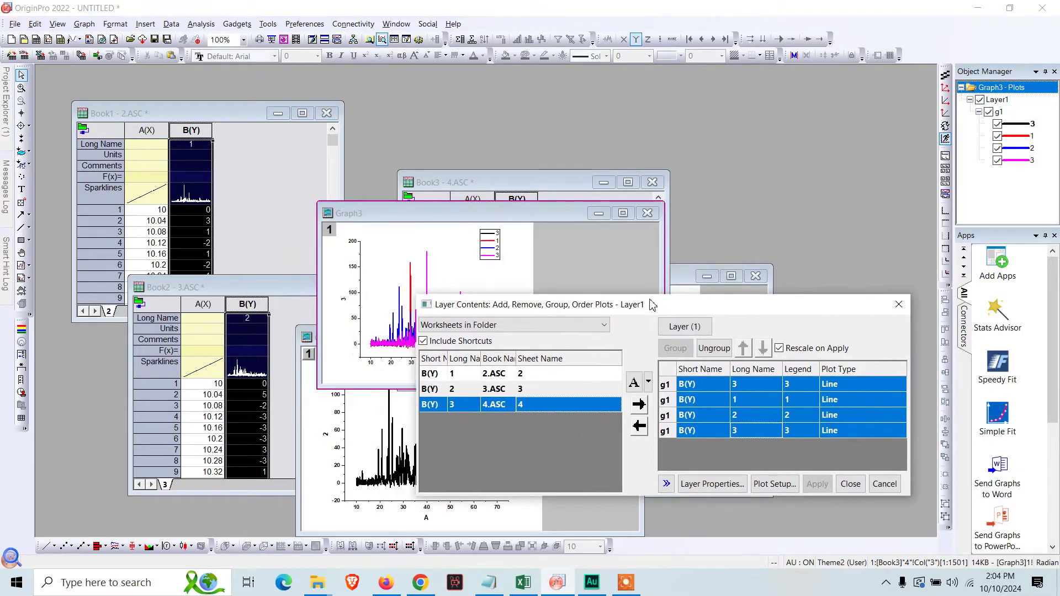
left_click_drag(500, 309, 385, 400)
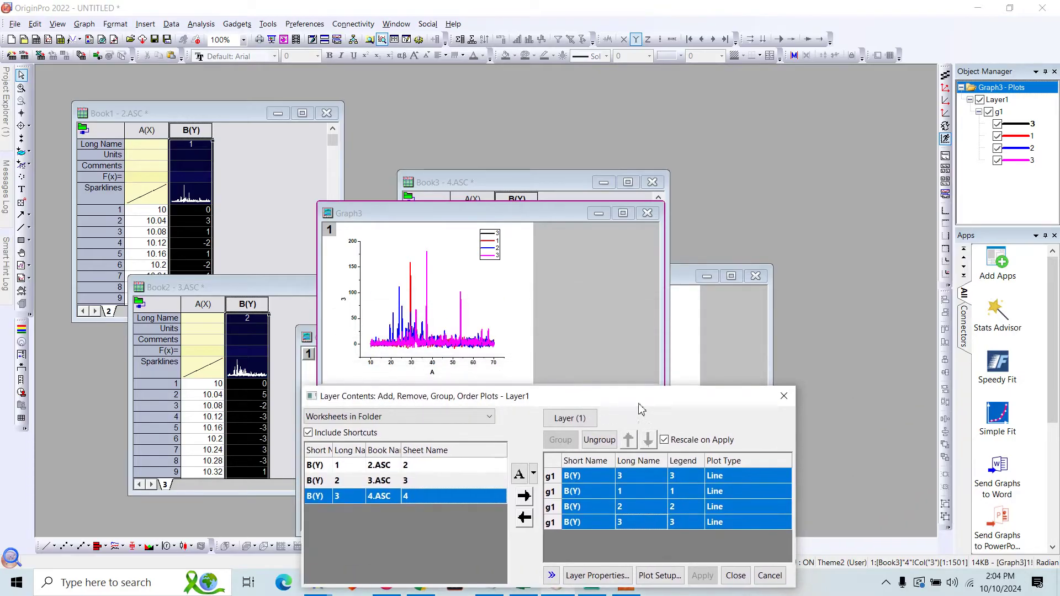
left_click_drag(561, 398, 552, 241)
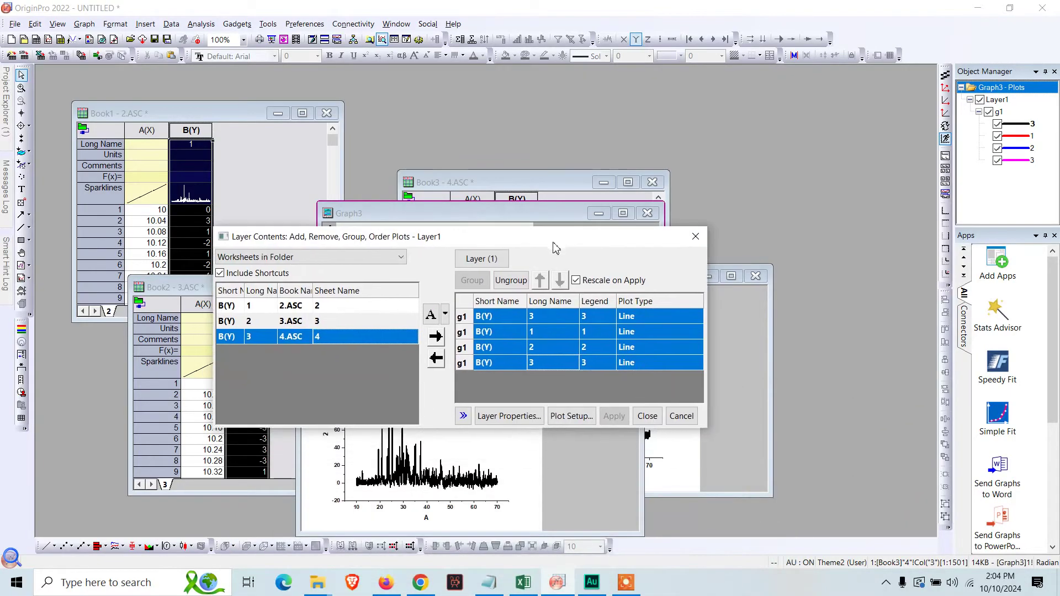
left_click(648, 415)
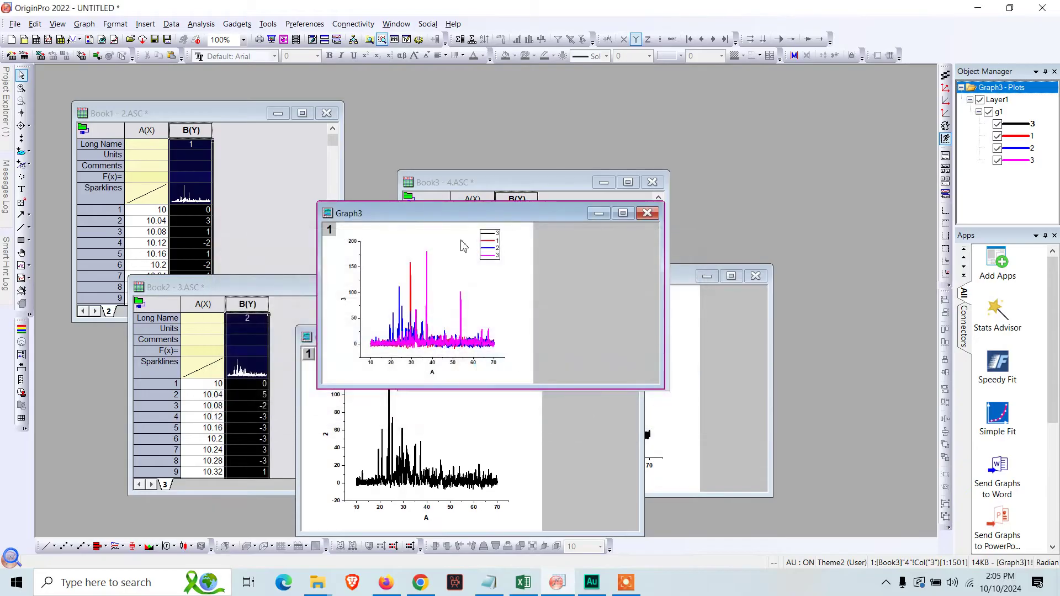
Step: Make the Graph3 window taller and select its plot layer
left_click_drag(477, 209, 471, 129)
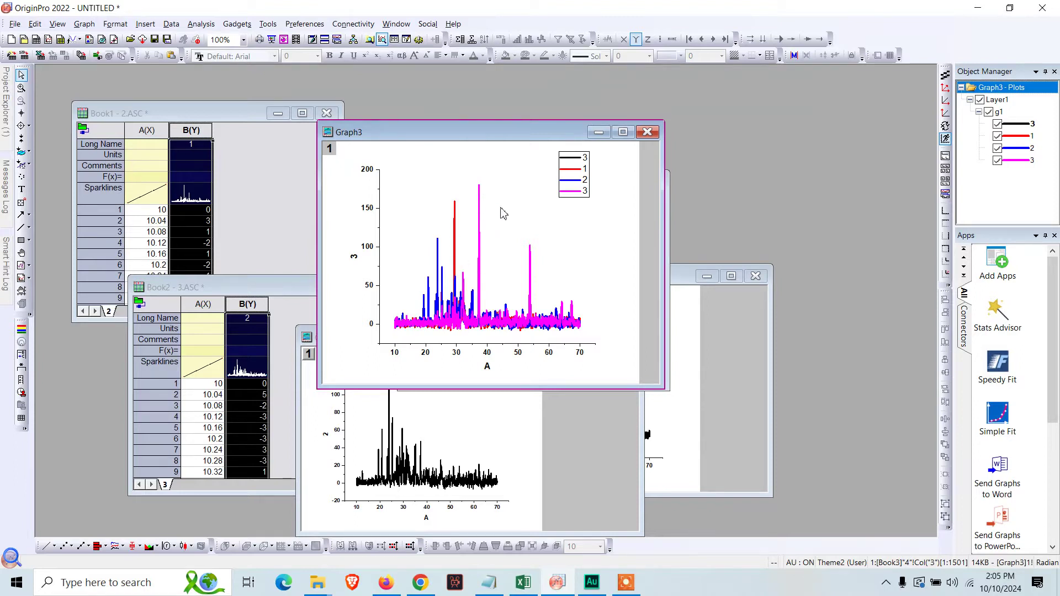
left_click(497, 208)
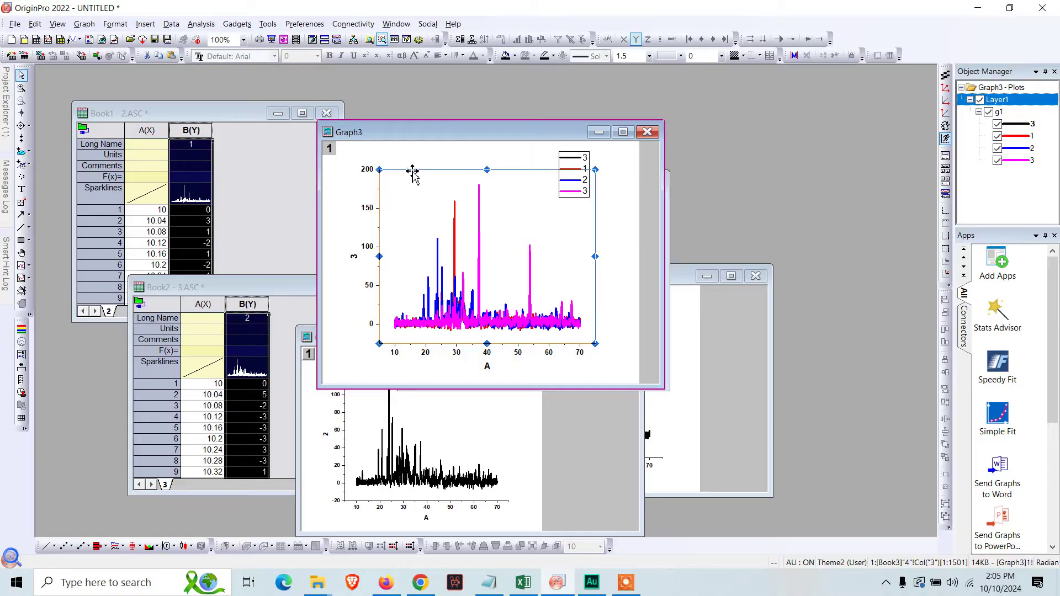
Step: Stack Graph3's curves using the Auto offset on the Plot Details Stack tab, then confirm
double_click(412, 172)
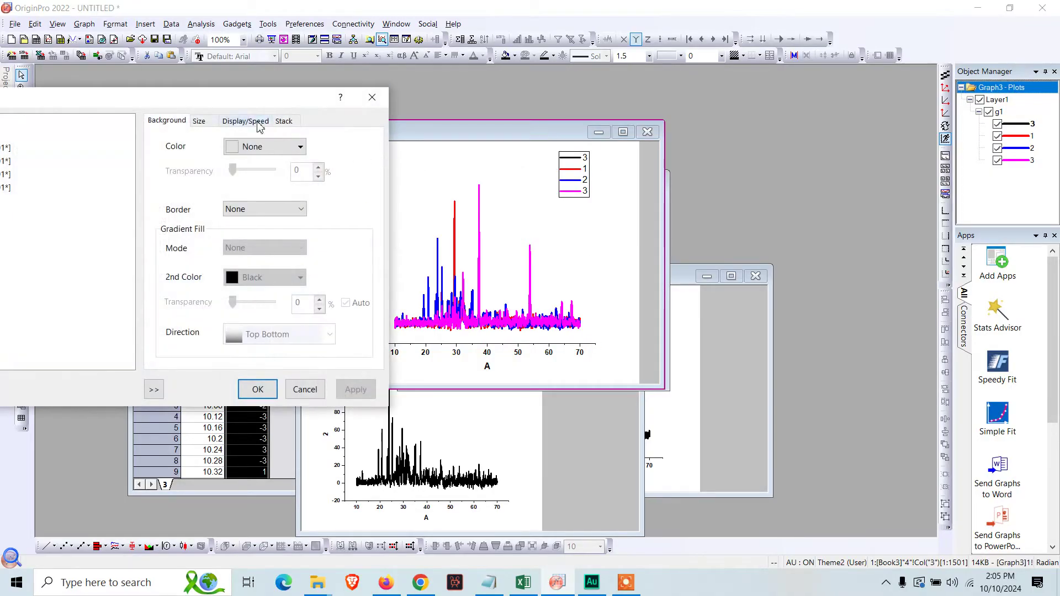
left_click_drag(222, 102, 448, 116)
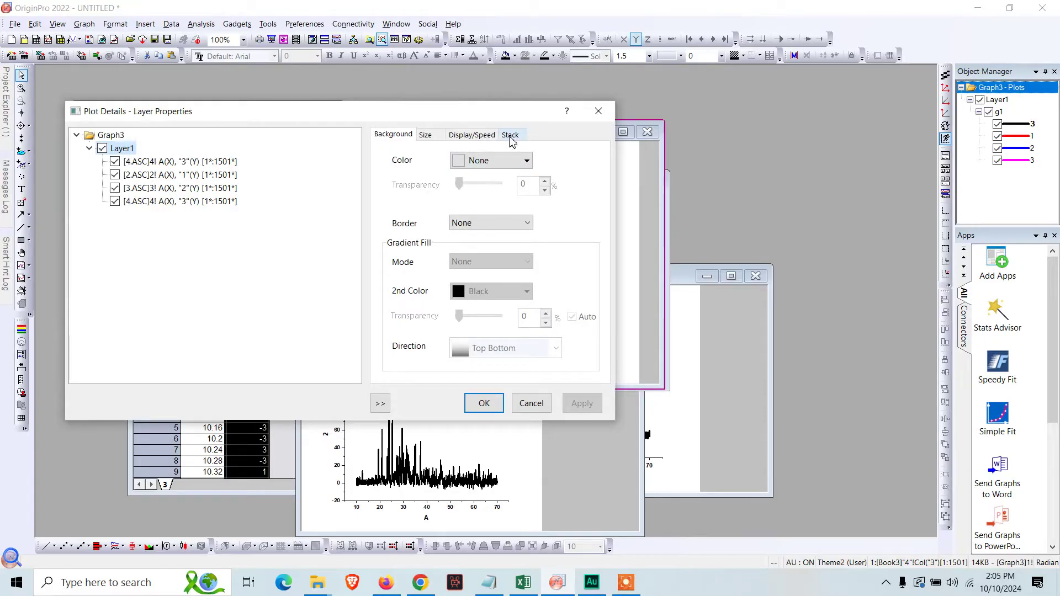
left_click(511, 136)
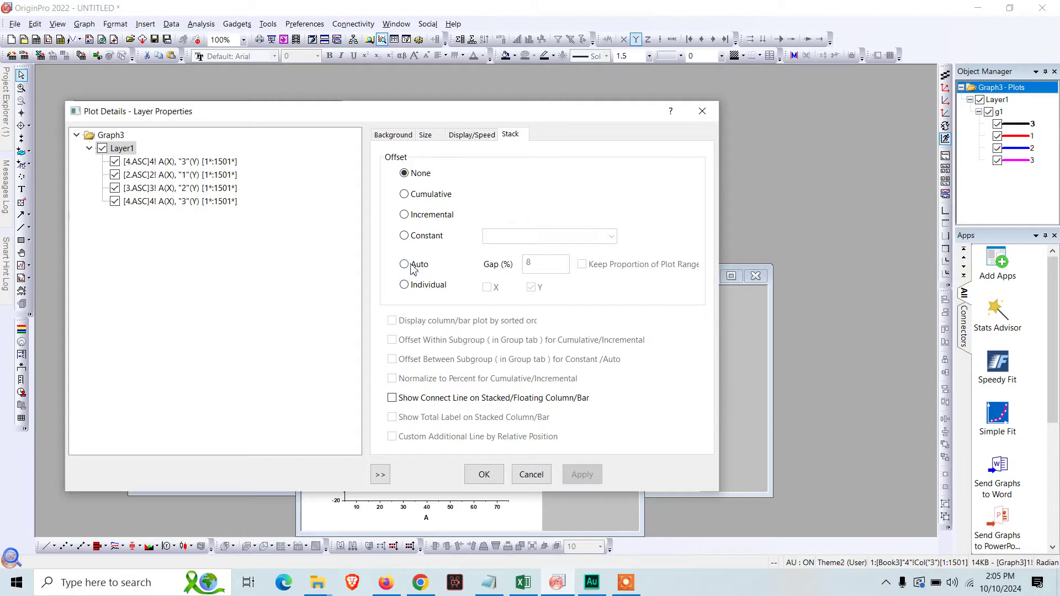
left_click(405, 264)
left_click(541, 264)
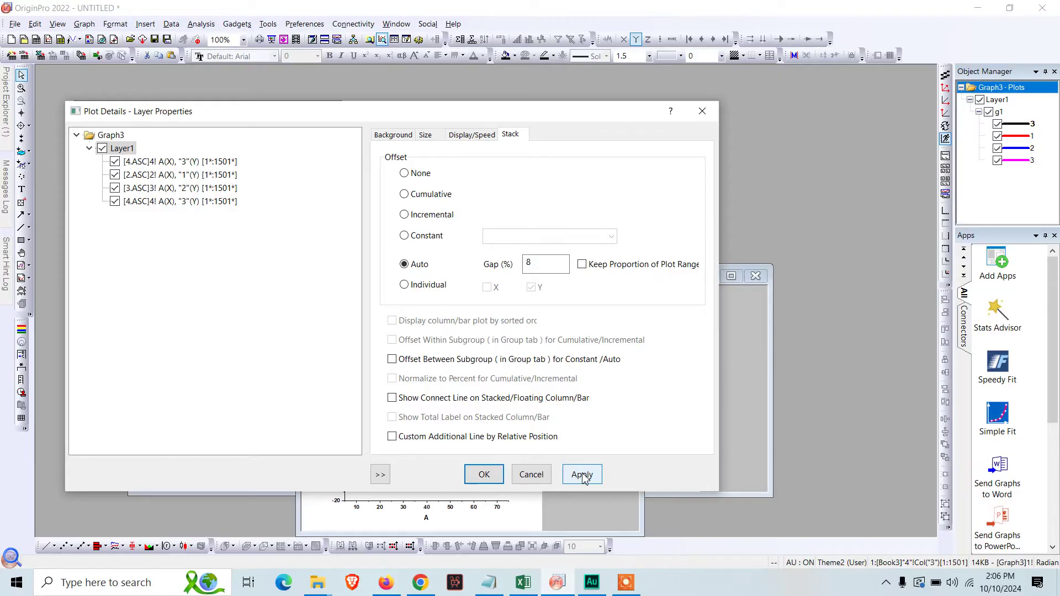
left_click(582, 475)
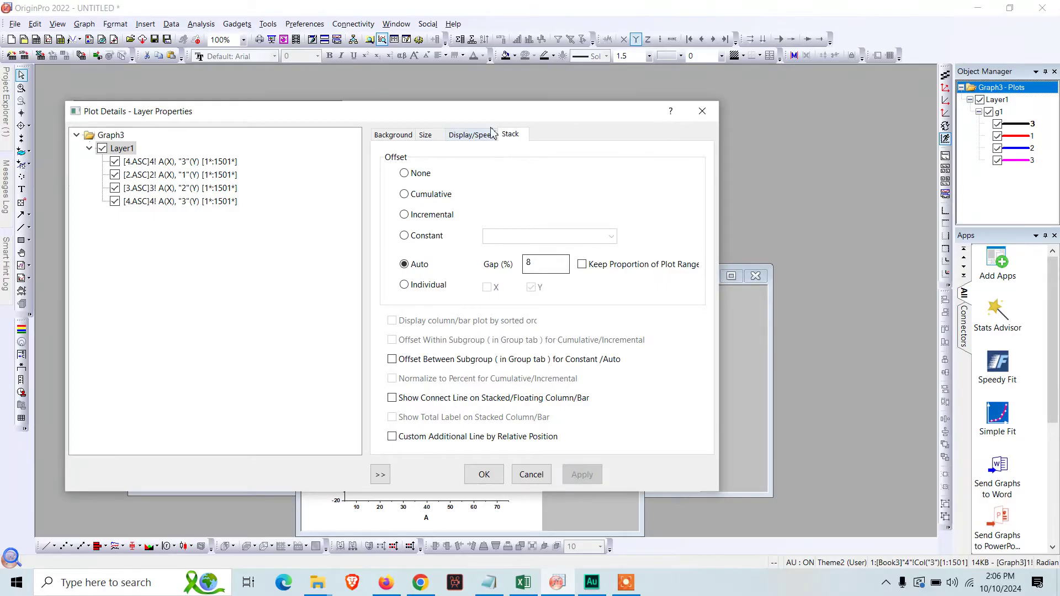
mouse_move(522, 135)
left_mouse_down()
mouse_move(571, 169)
mouse_move(733, 213)
left_mouse_up()
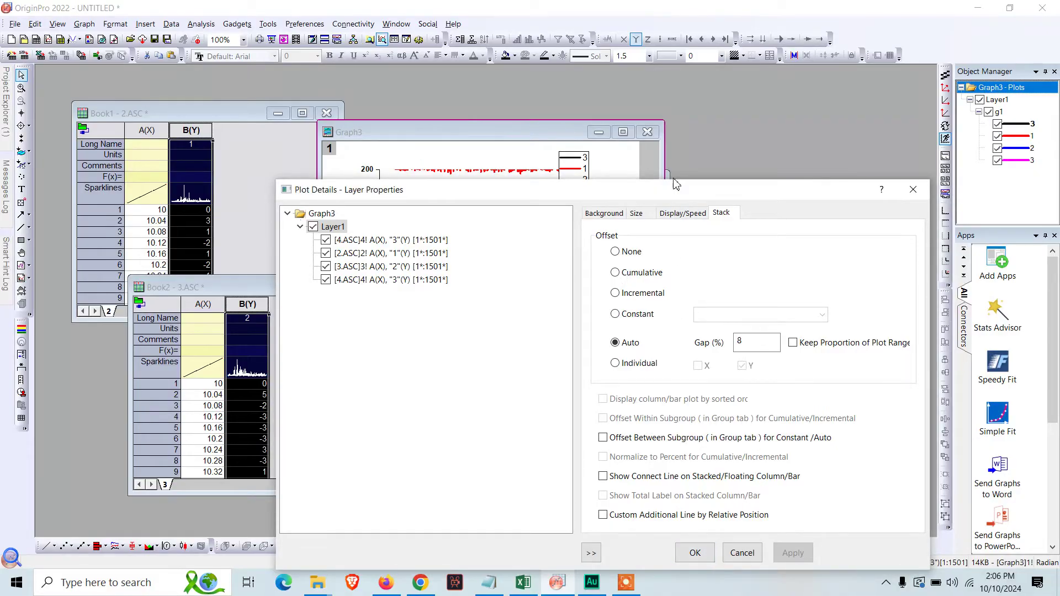
mouse_move(686, 190)
left_mouse_down()
mouse_move(393, 222)
mouse_move(249, 143)
left_mouse_up()
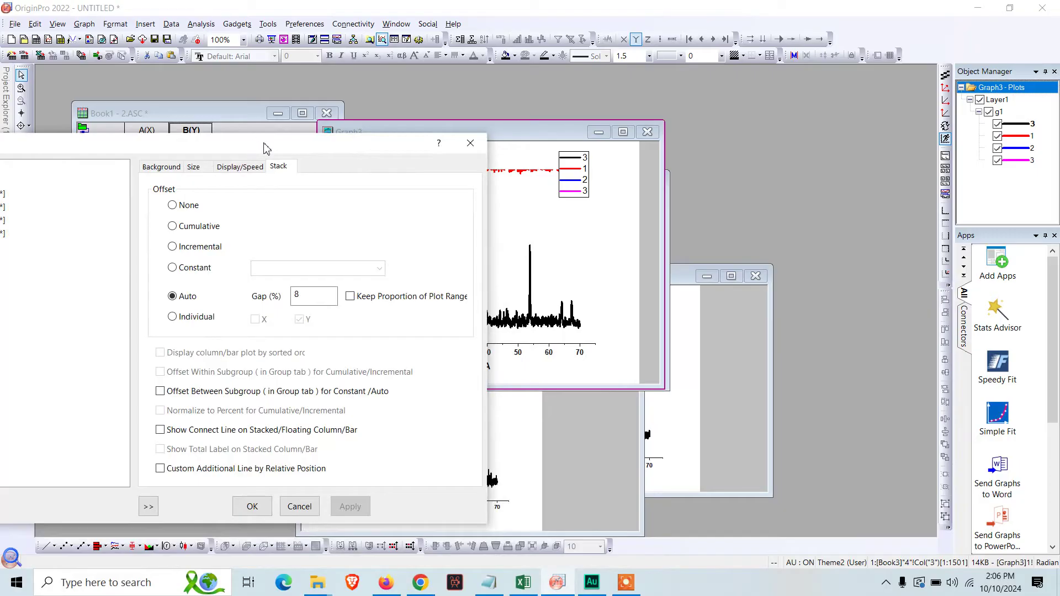
left_click(252, 506)
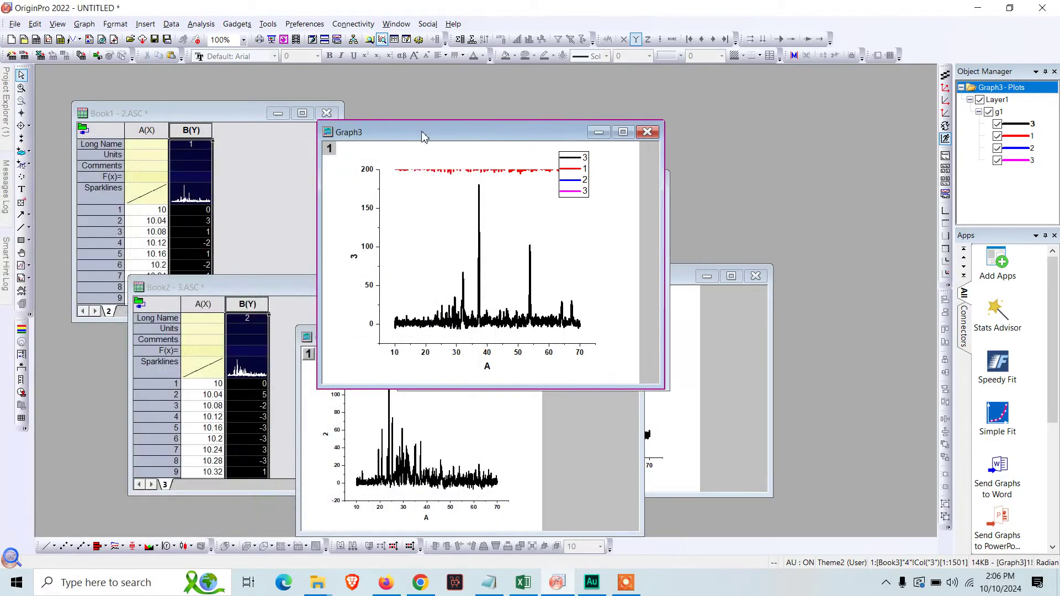
Step: Move the Graph3 window to the right side of the workspace
left_click_drag(427, 133, 610, 137)
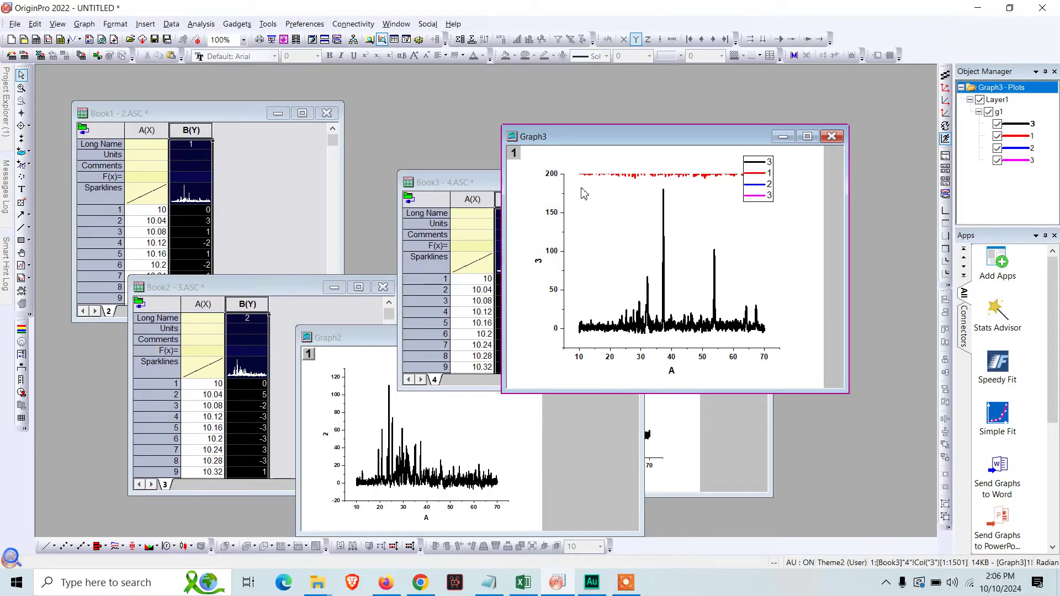
Step: Open the Y Axis dialog from Graph3's left-axis tick labels, reopening it once
left_click(554, 214)
left_click(553, 253)
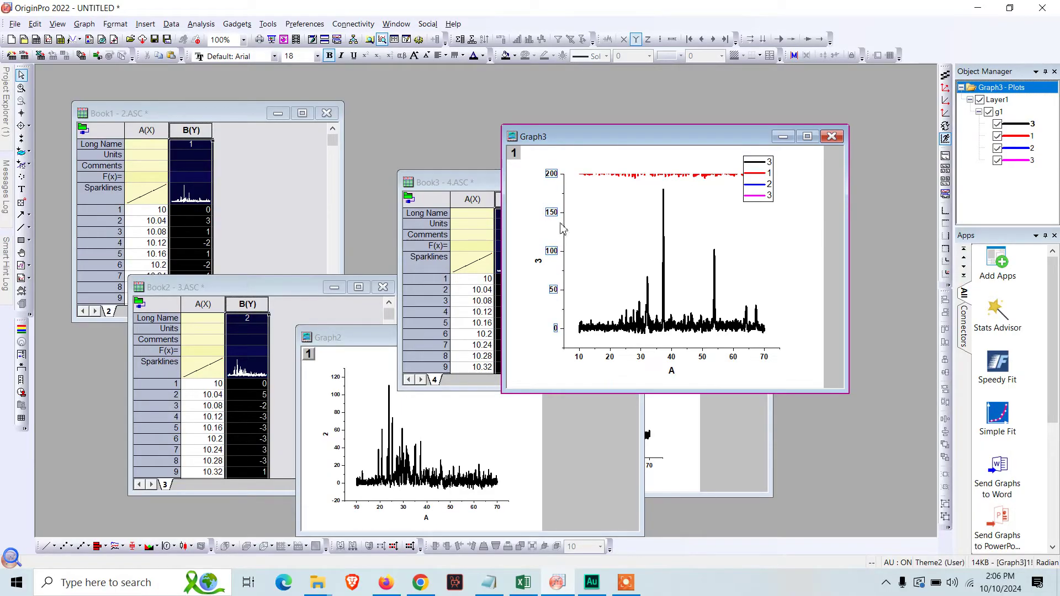
double_click(558, 252)
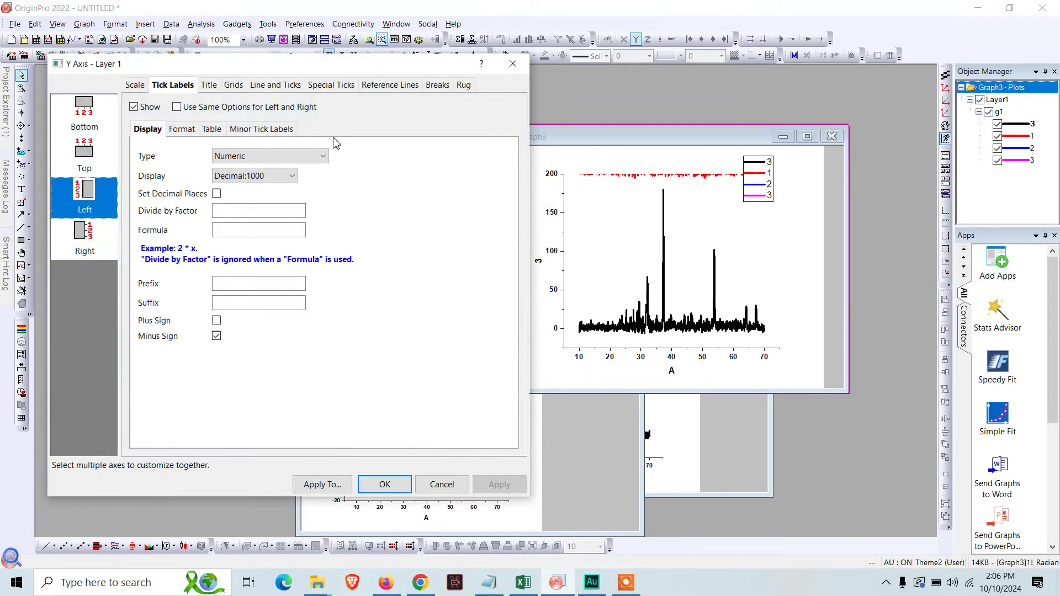
left_click(513, 64)
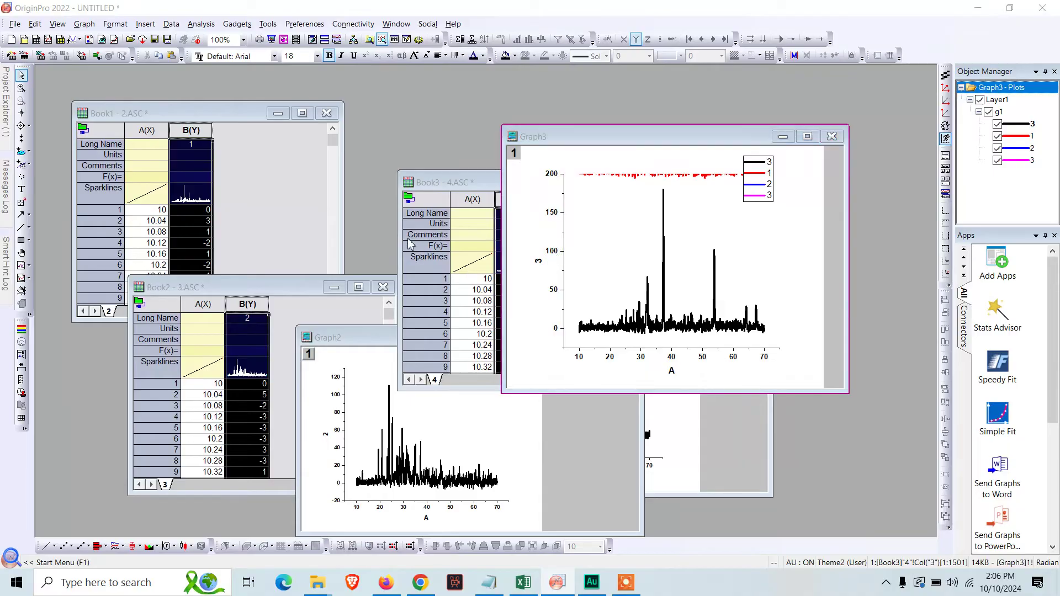
double_click(543, 248)
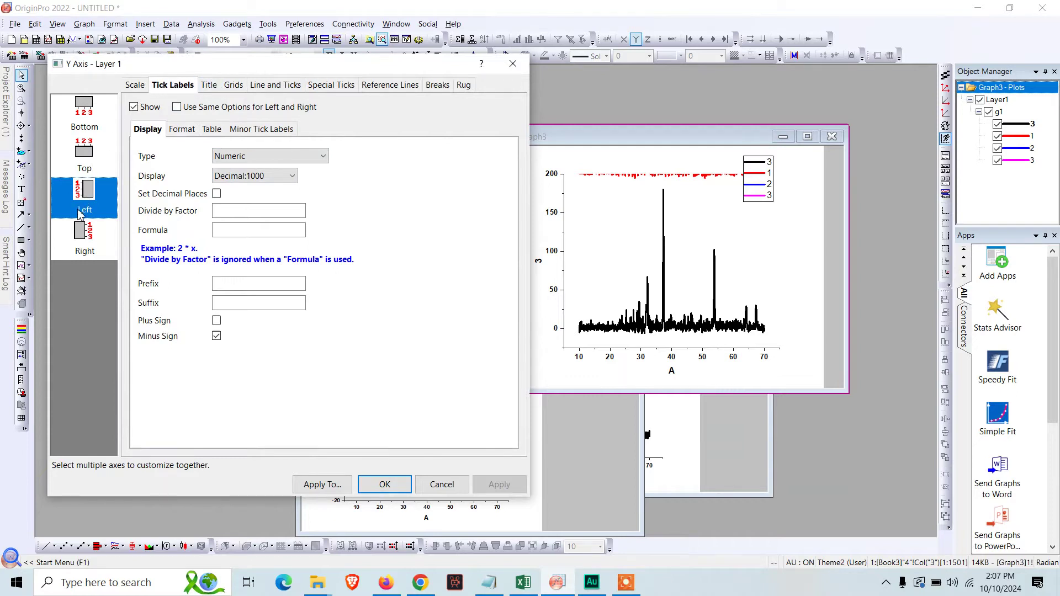
Step: Set Graph3's Y axis scale to -25–800 with major ticks every 50 and apply
left_click(210, 86)
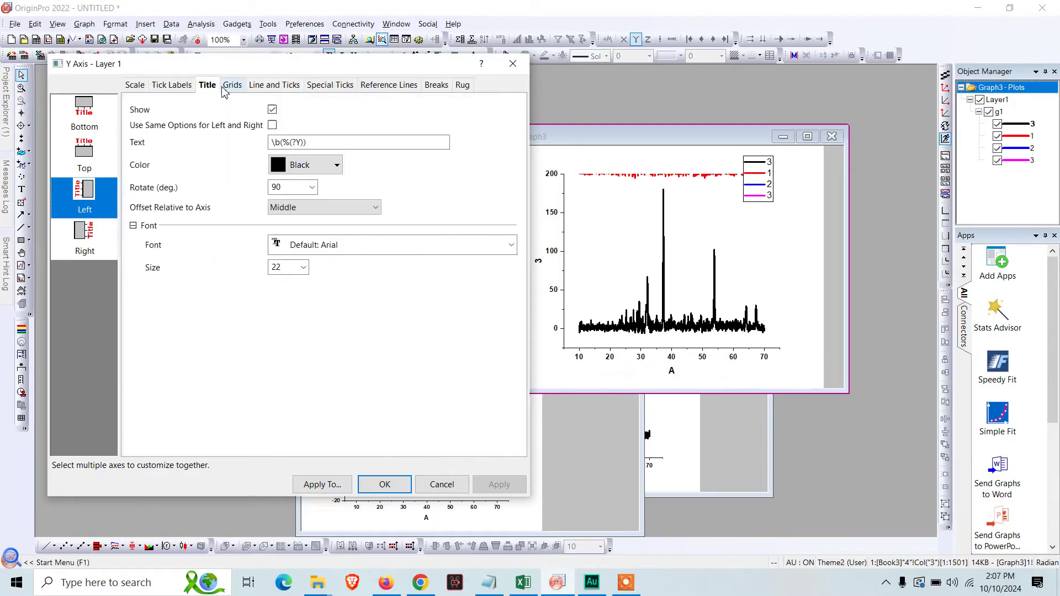
left_click(135, 85)
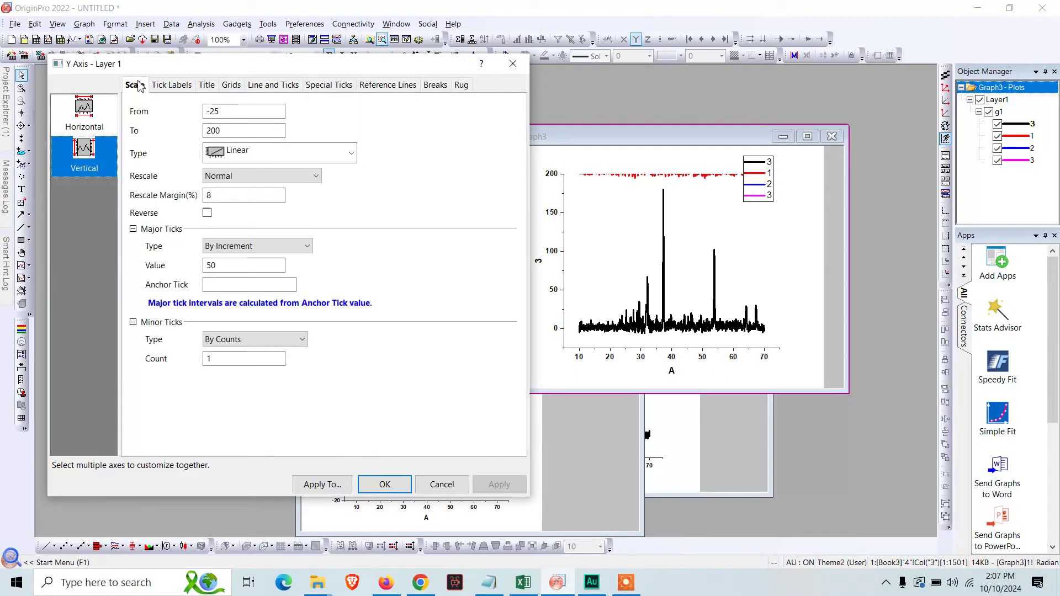
double_click(244, 111)
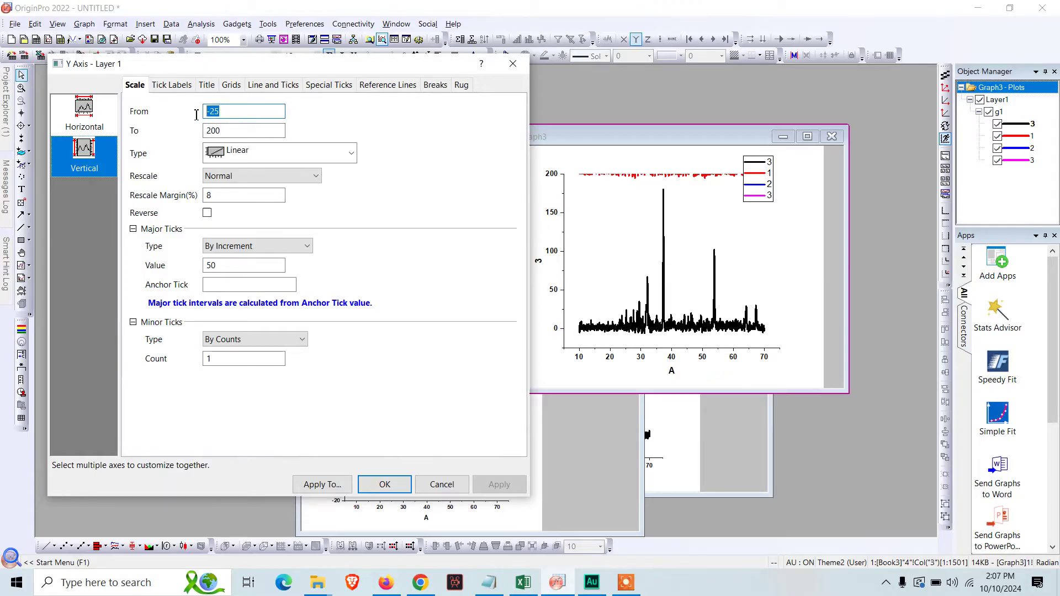
double_click(233, 131)
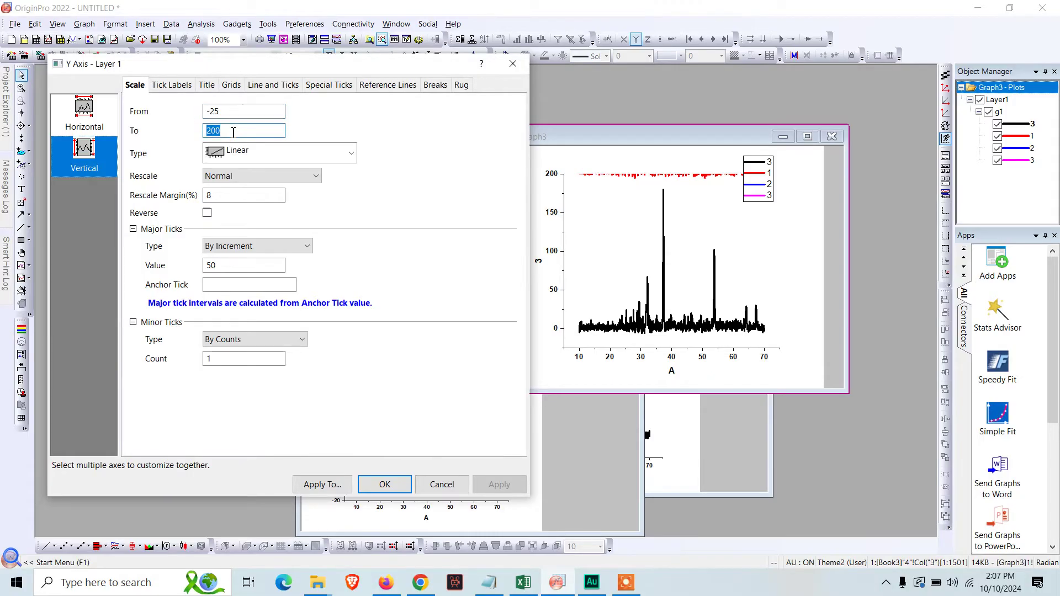
type("80")
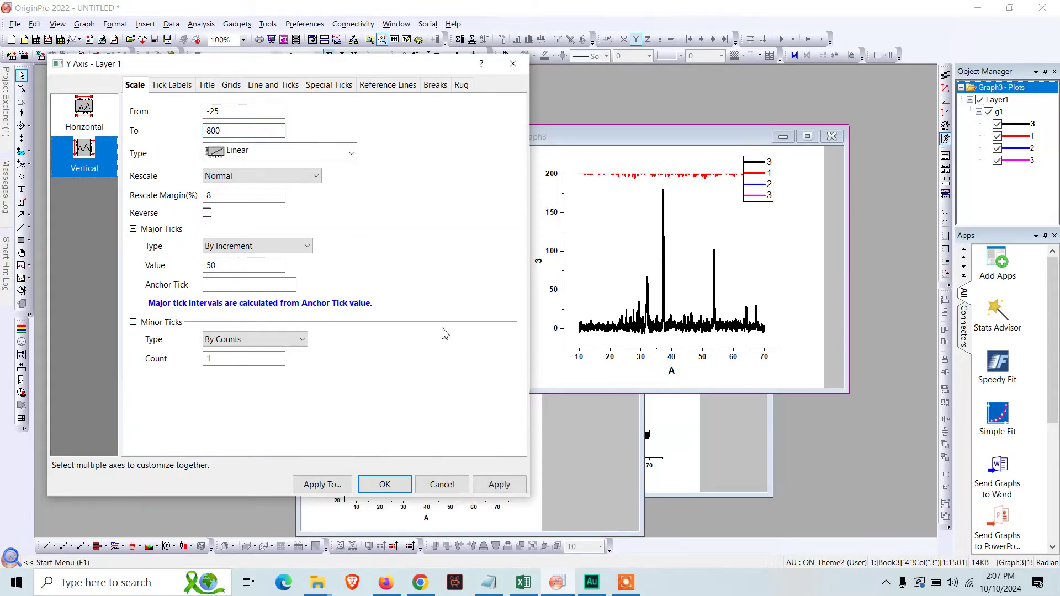
left_click(499, 485)
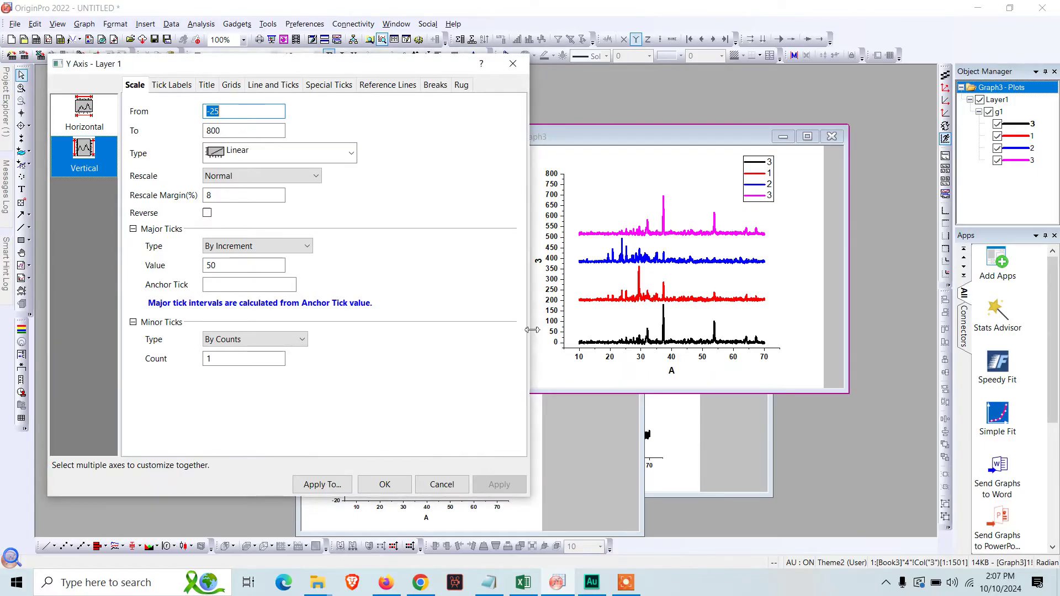
Step: Accept the Y axis scale settings and move the Graph3 window to the left
left_click(384, 484)
left_click(662, 239)
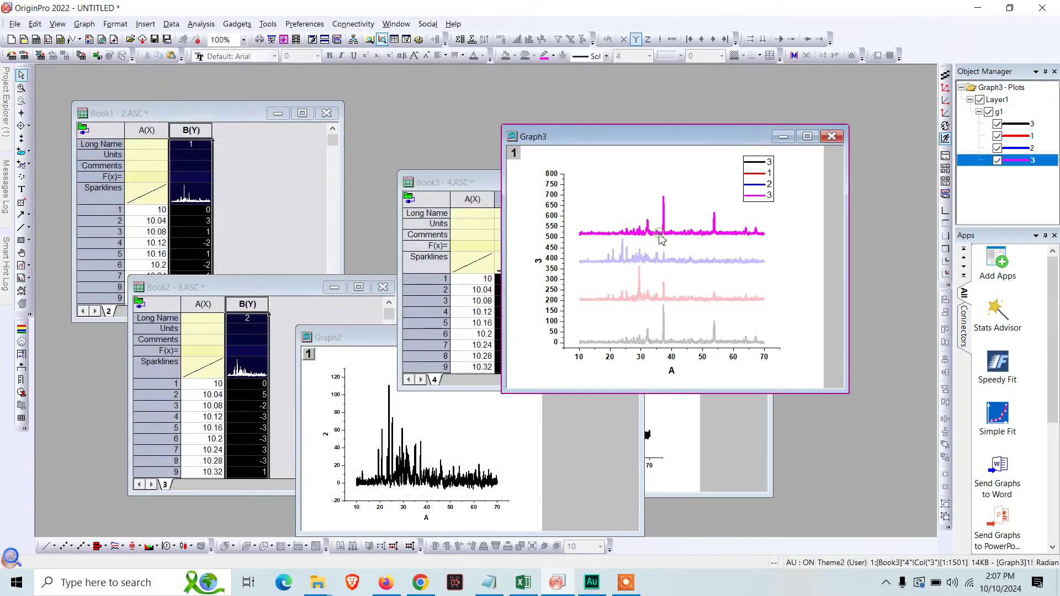
left_click_drag(661, 239, 625, 206)
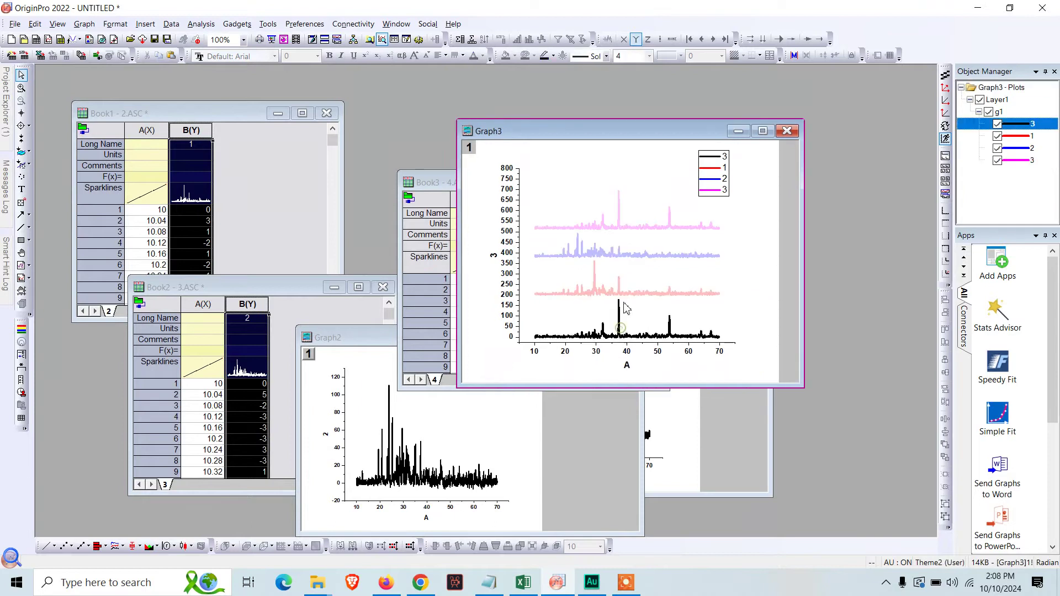
left_click(614, 202)
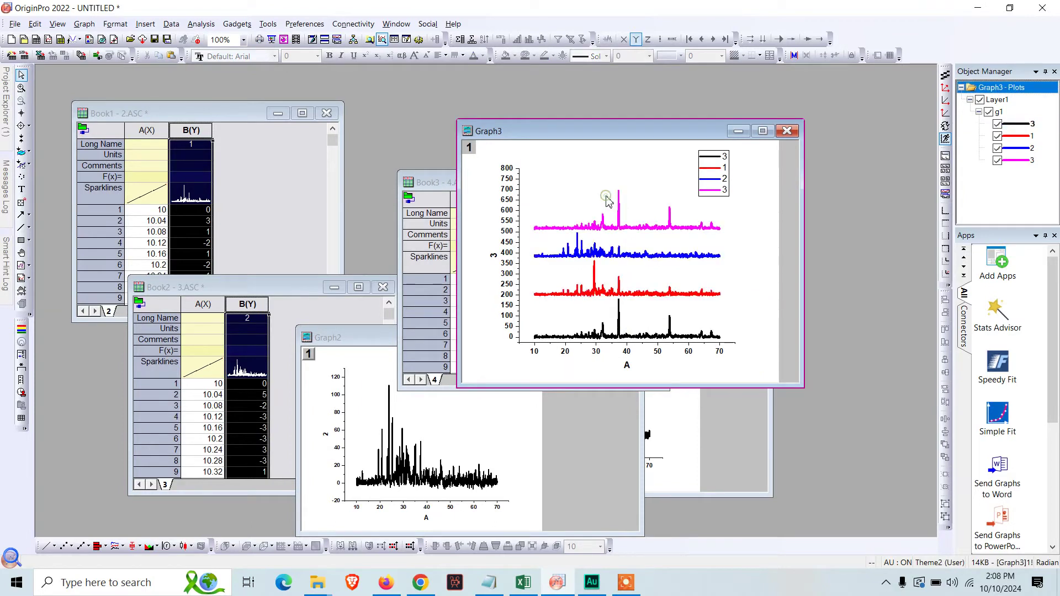
Step: Open and close the layer's Plot Details unchanged, bringing up the Layer Contents list
left_click(560, 166)
double_click(546, 175)
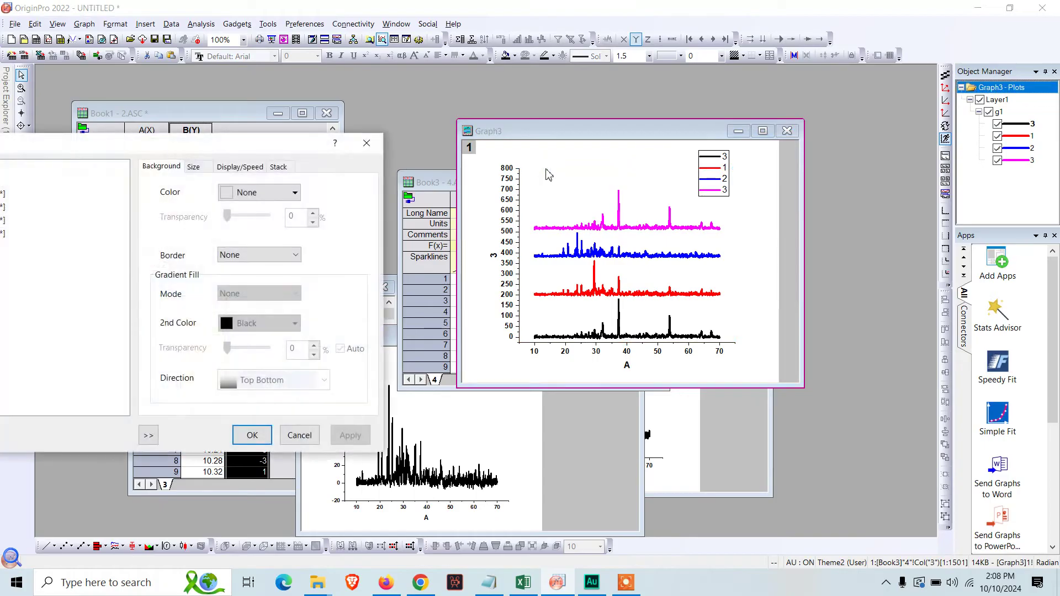
left_click_drag(207, 150, 498, 159)
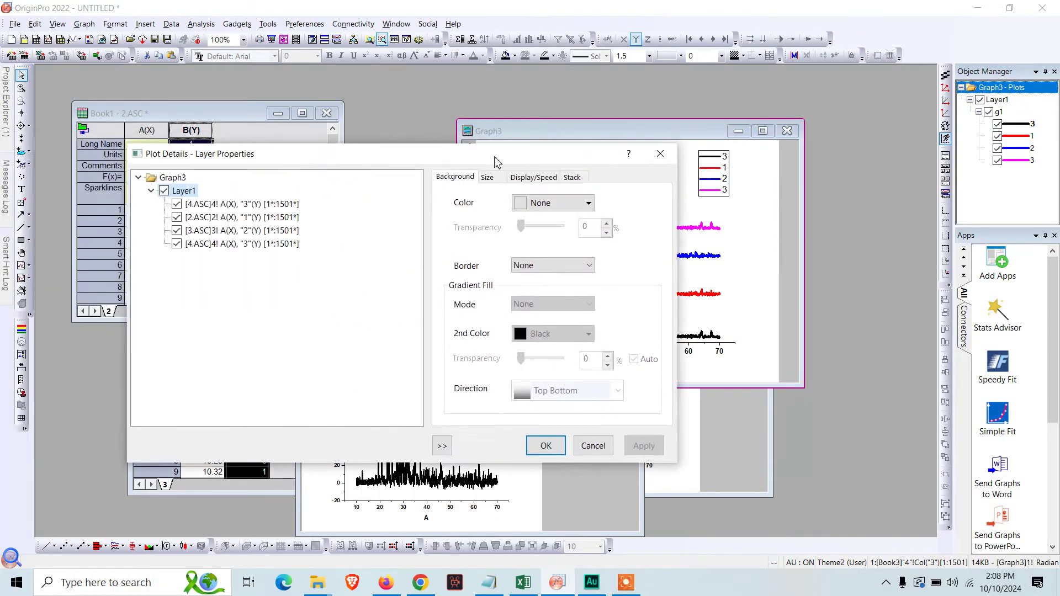
left_click(660, 154)
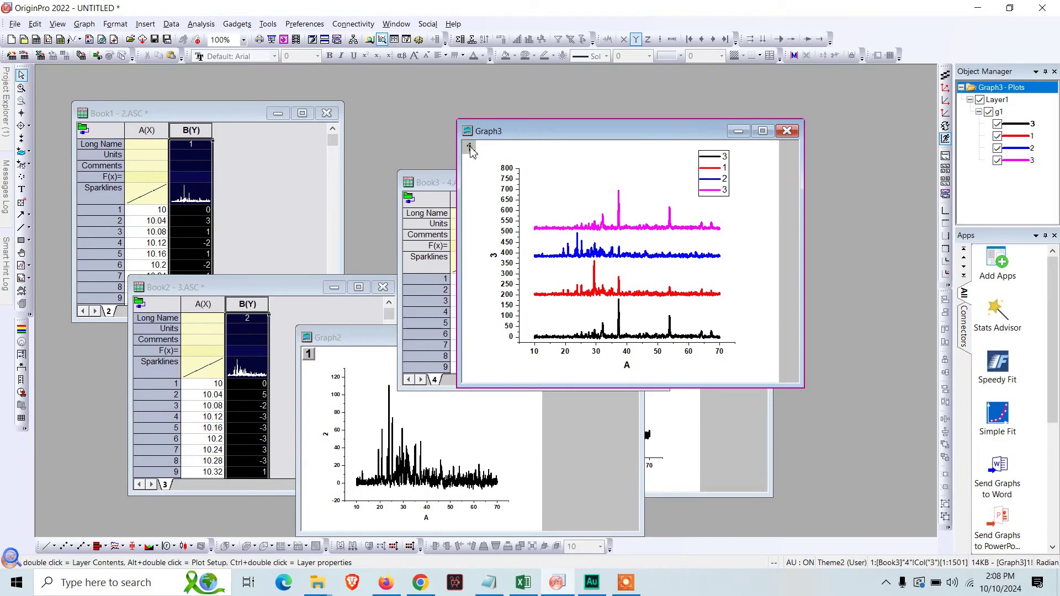
double_click(471, 149)
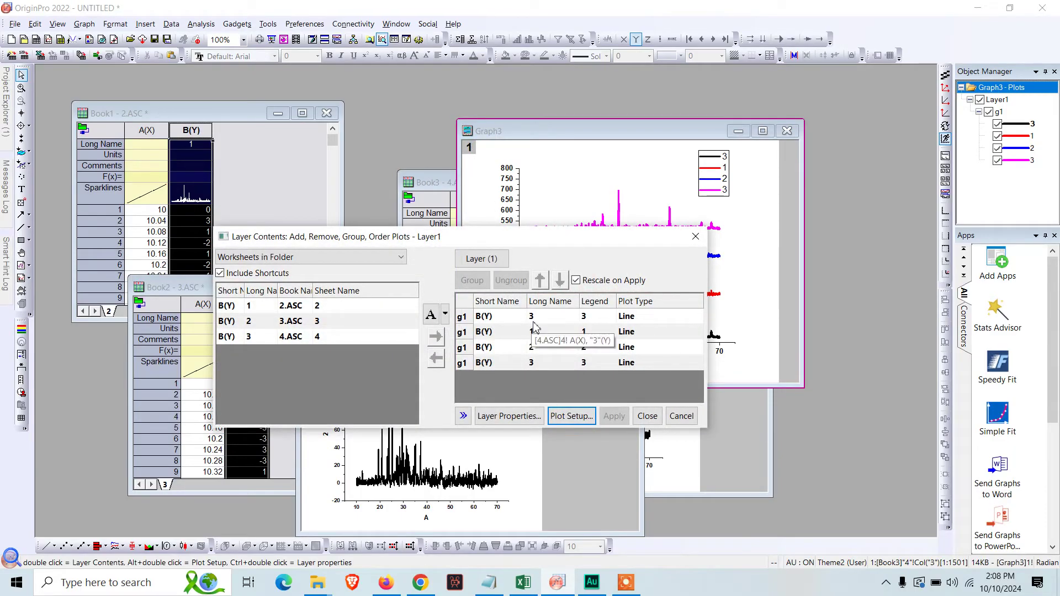
Step: Remove the duplicate plot 3 from Layer Contents and apply, leaving curves 1, 2 and 3
left_click(553, 319)
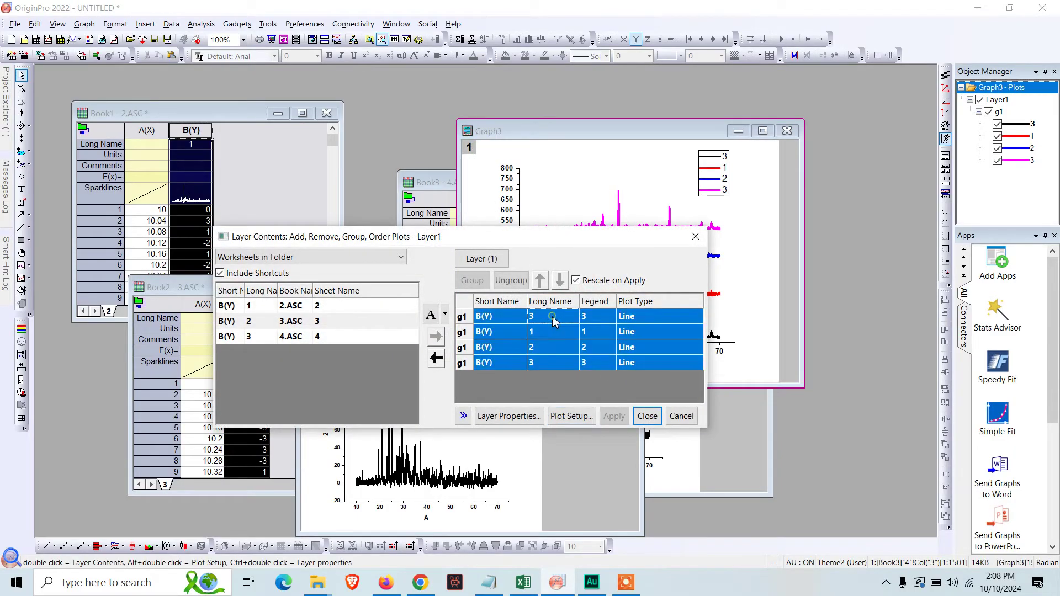
left_click(554, 319)
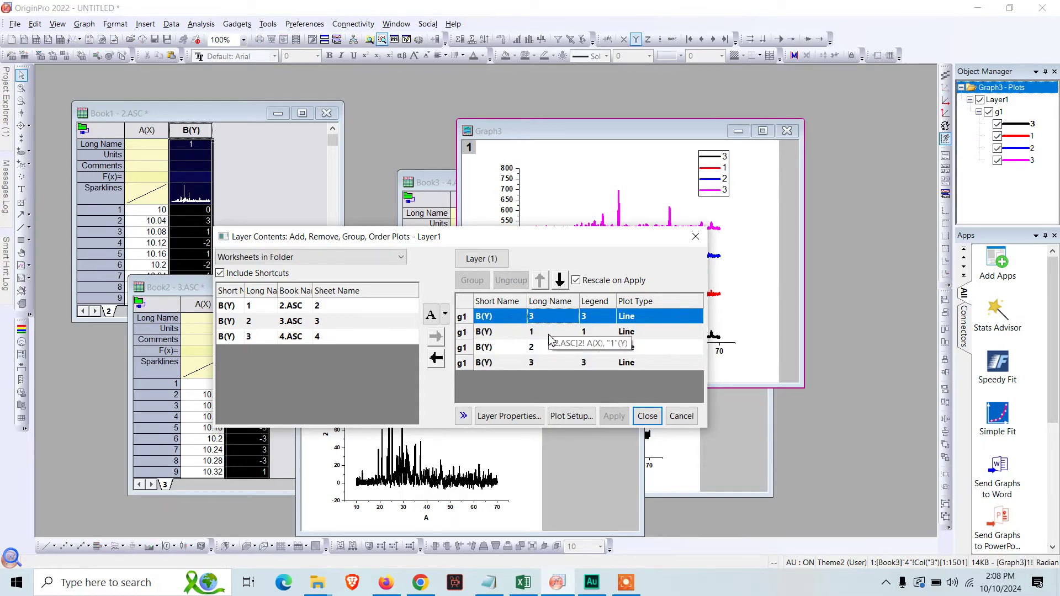
left_click(549, 332)
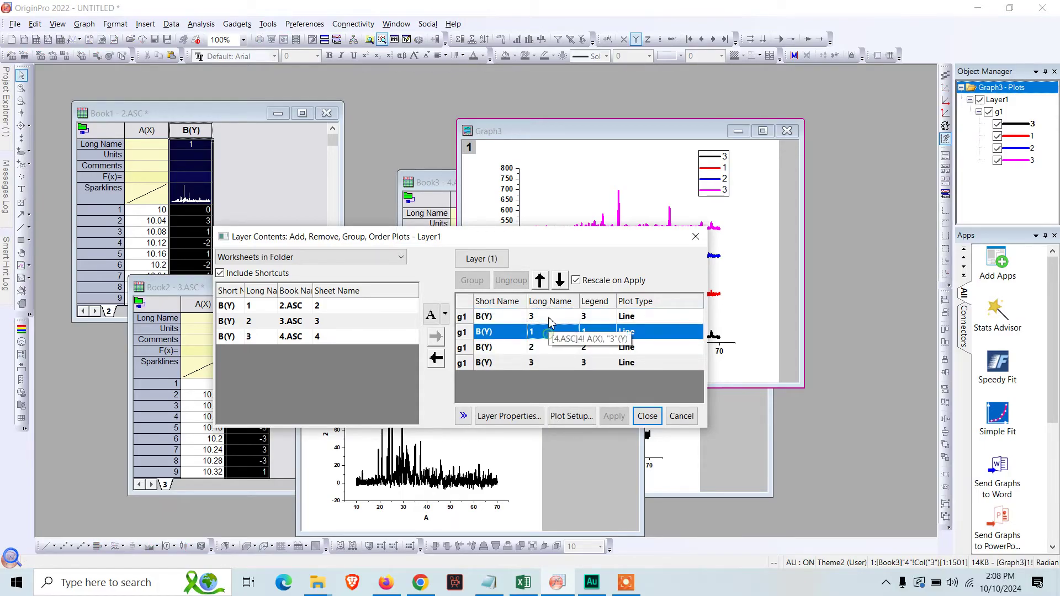
left_click(437, 359)
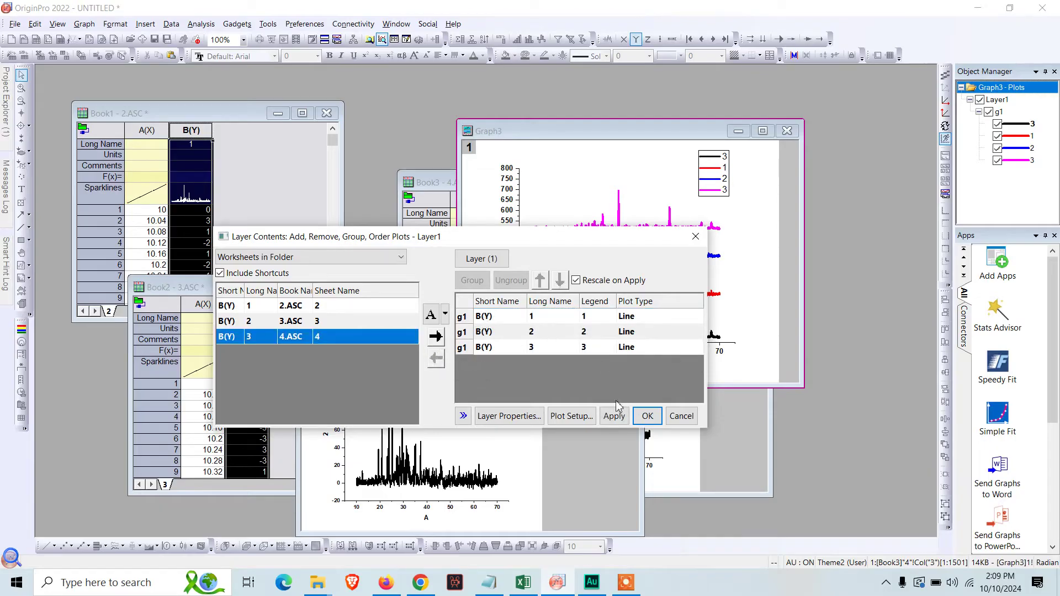
left_click(613, 416)
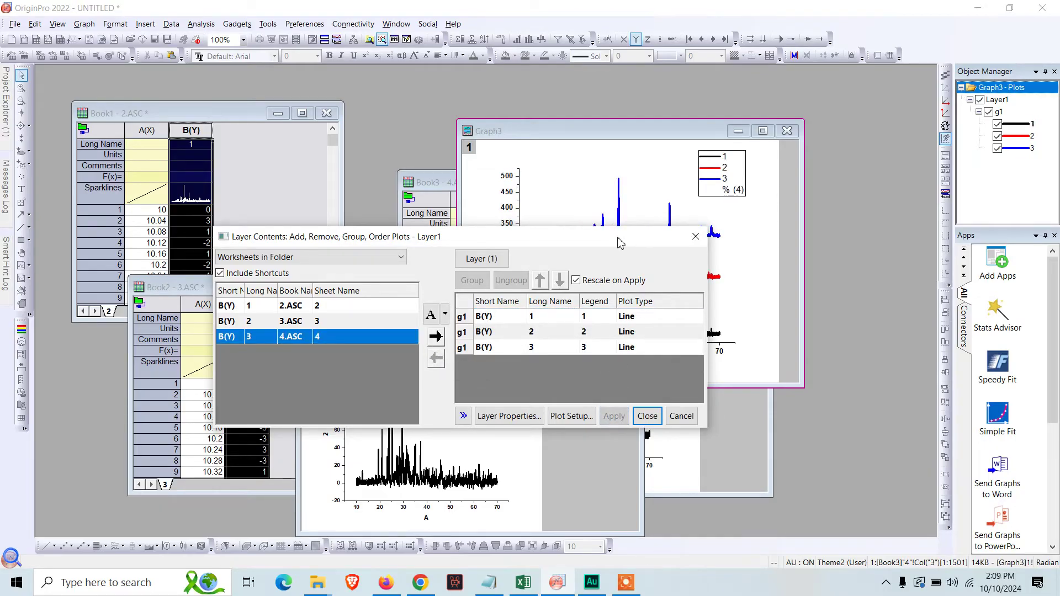
mouse_move(620, 238)
left_mouse_down()
mouse_move(522, 389)
mouse_move(525, 219)
left_mouse_up()
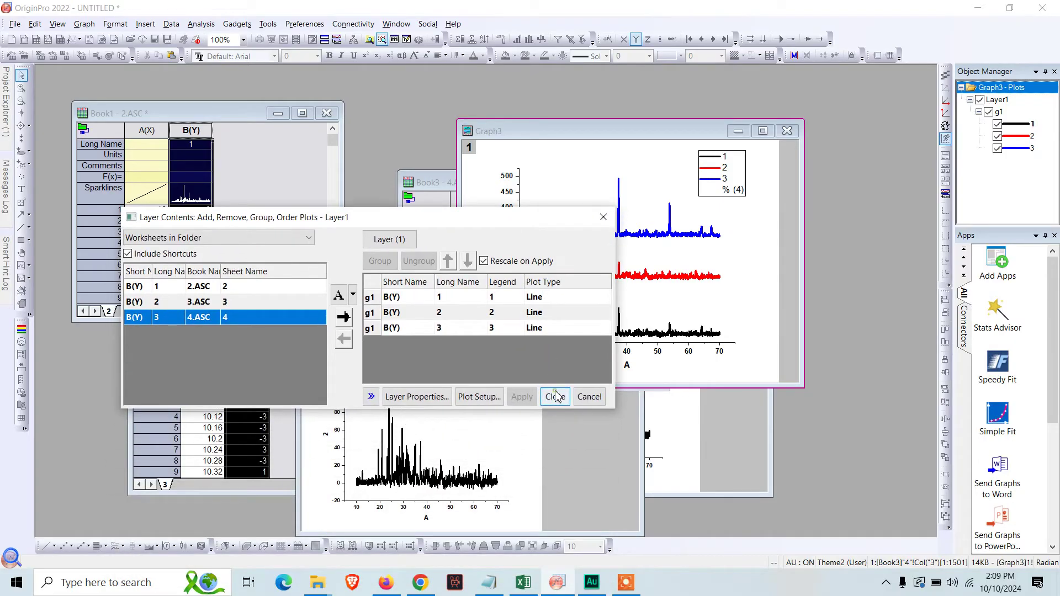
left_click(555, 397)
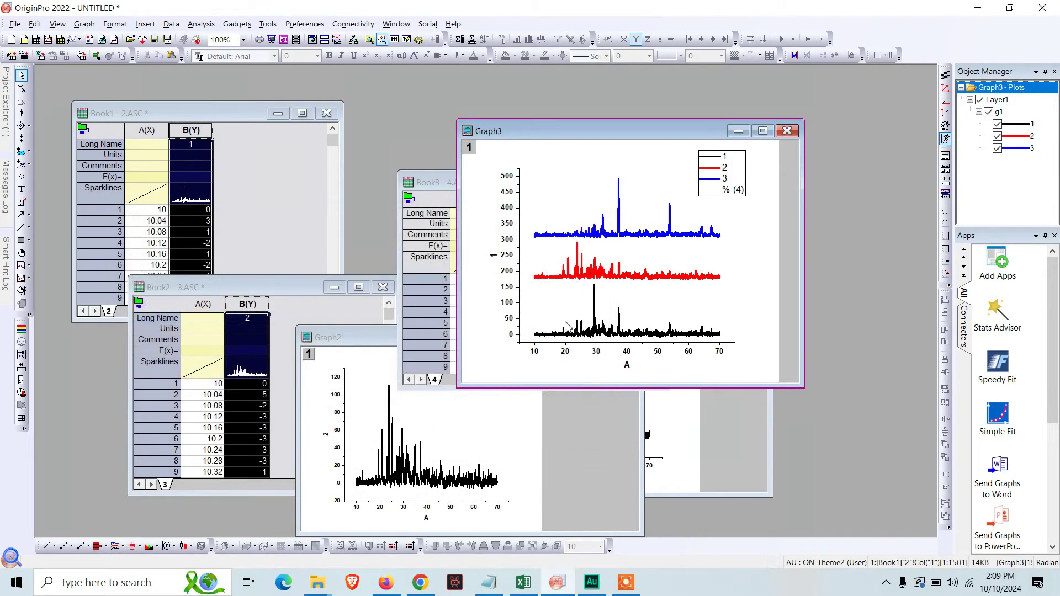
Step: Turn grid lines on from the Y axis shortcut menu, then hide them again
right_click(509, 258)
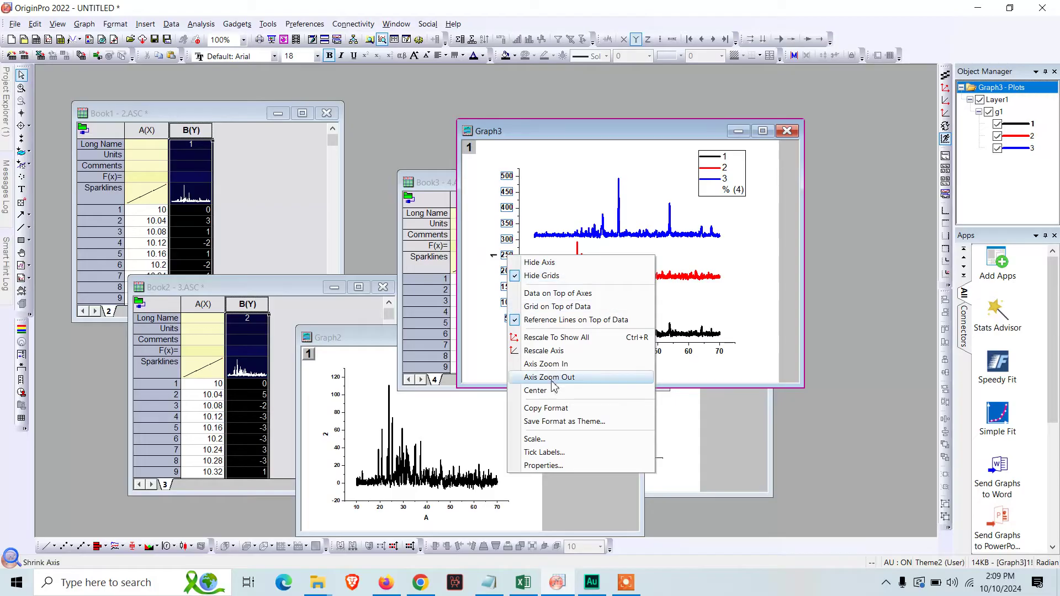
left_click(543, 276)
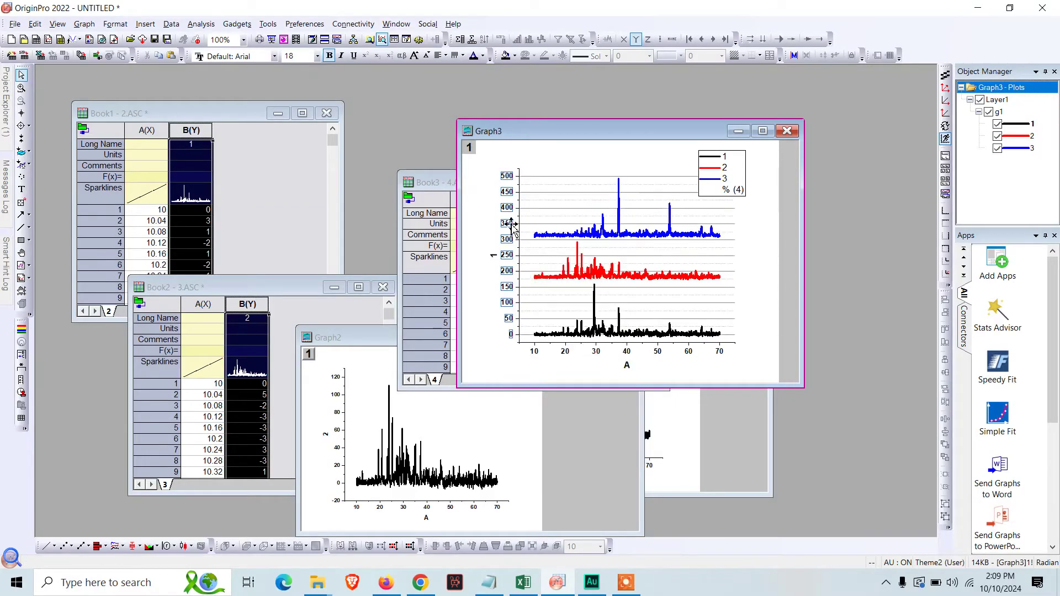
right_click(510, 222)
left_click(544, 244)
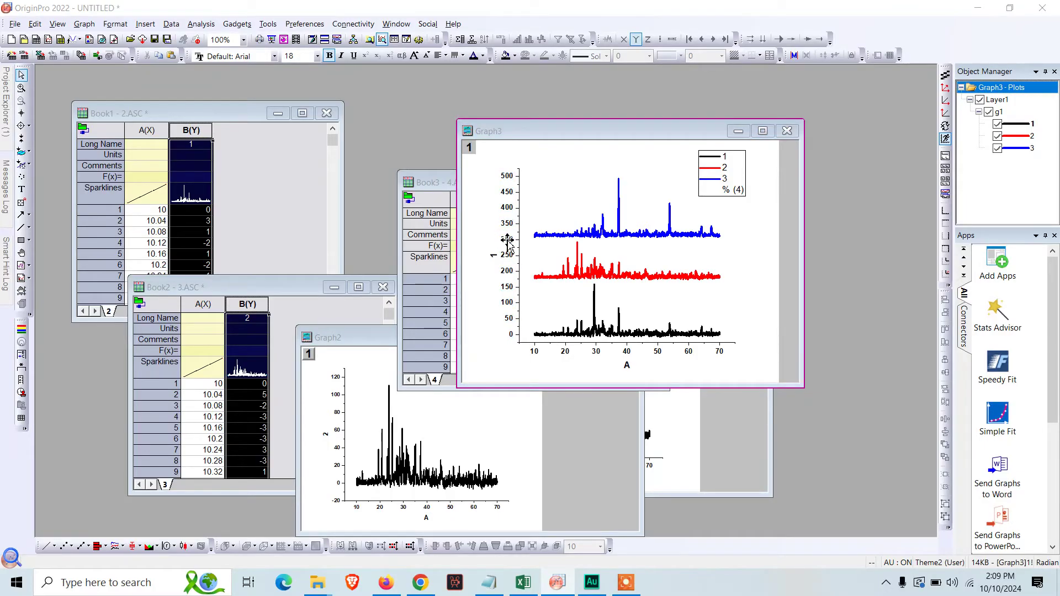
Step: Turn off Show for the Left axis tick labels and confirm
double_click(507, 241)
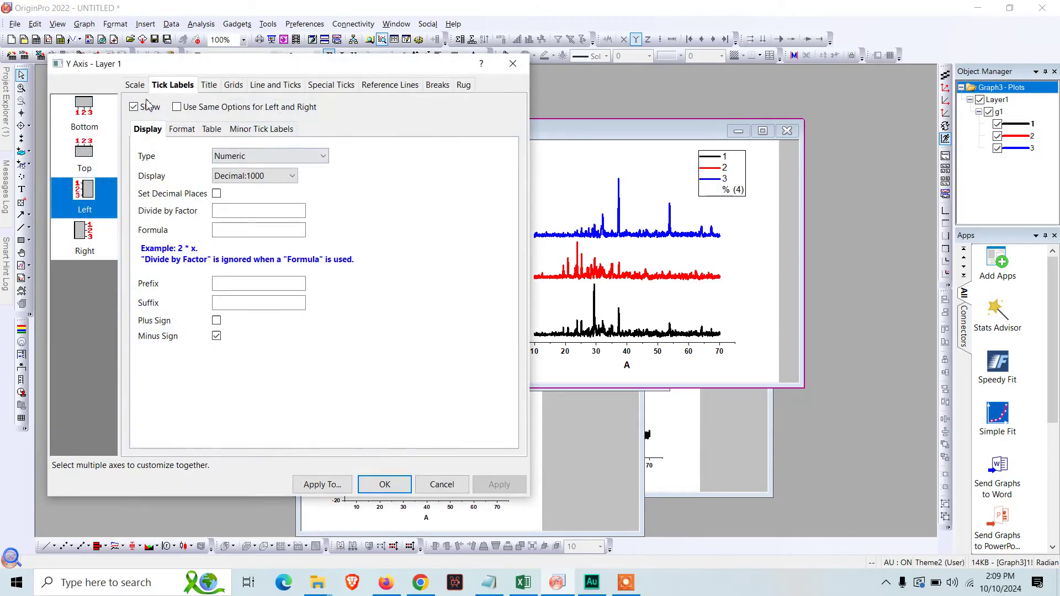
left_click(134, 107)
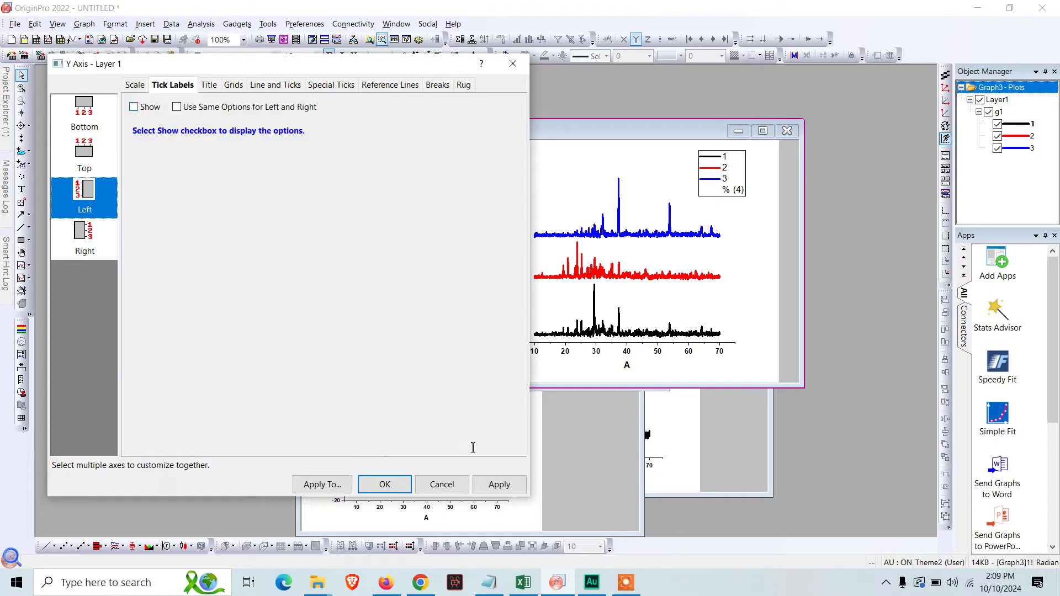
left_click(500, 485)
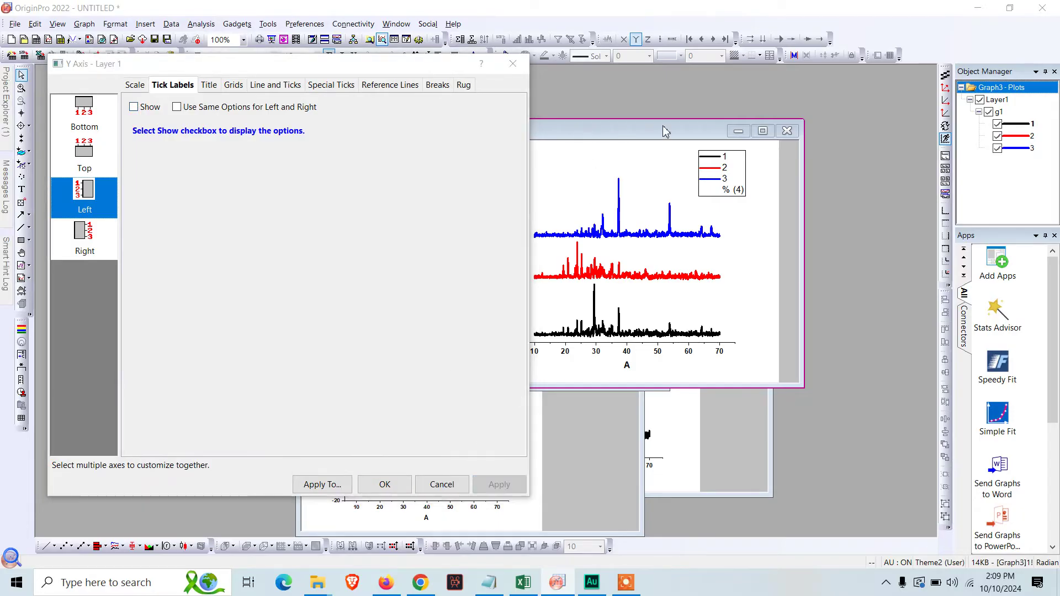
left_click_drag(454, 68, 357, 75)
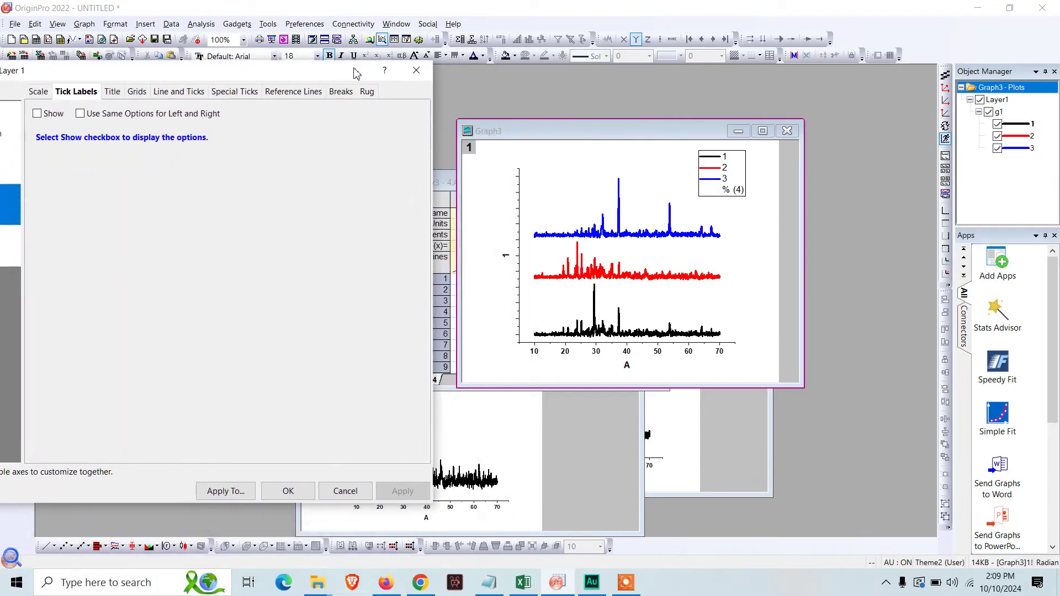
left_click(290, 492)
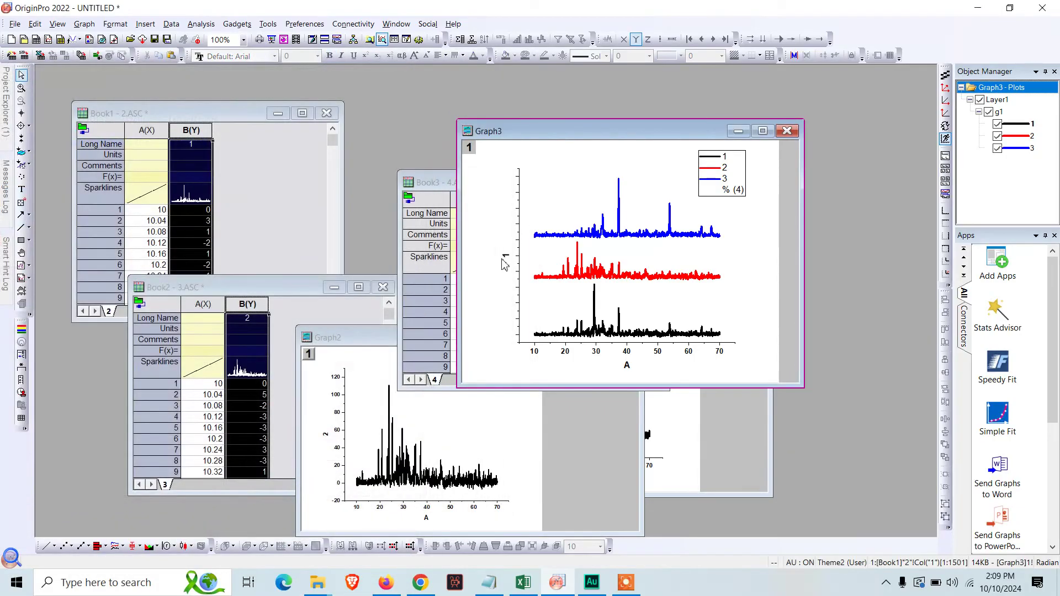
Step: Finish the 'intensity' Y title and strip stray characters from the X axis title
double_click(505, 259)
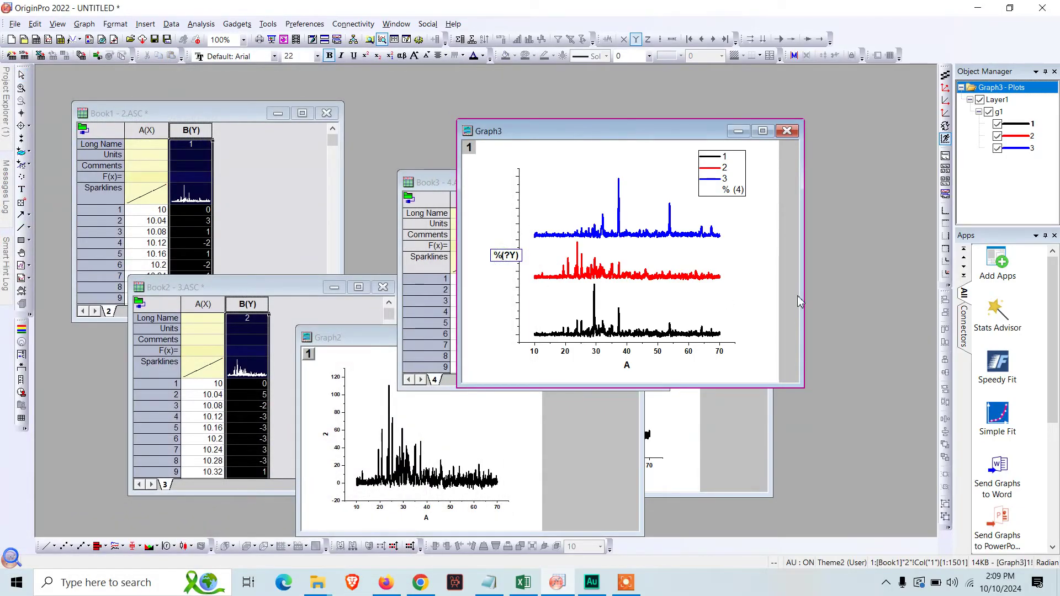
type("intensity")
left_click(629, 366)
double_click(628, 366)
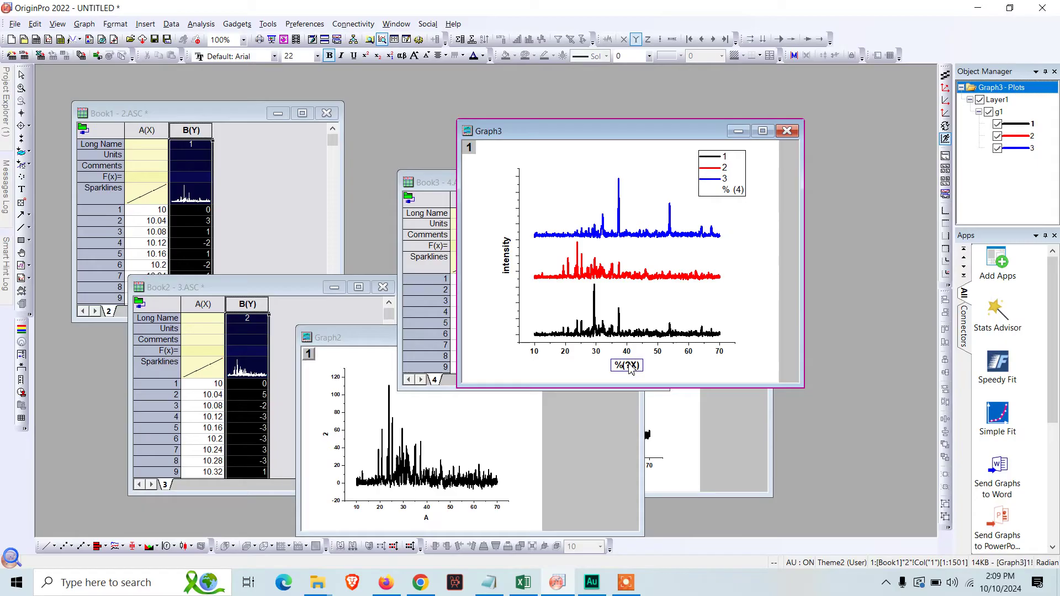
type("2 theta")
key("Delete")
key("Return")
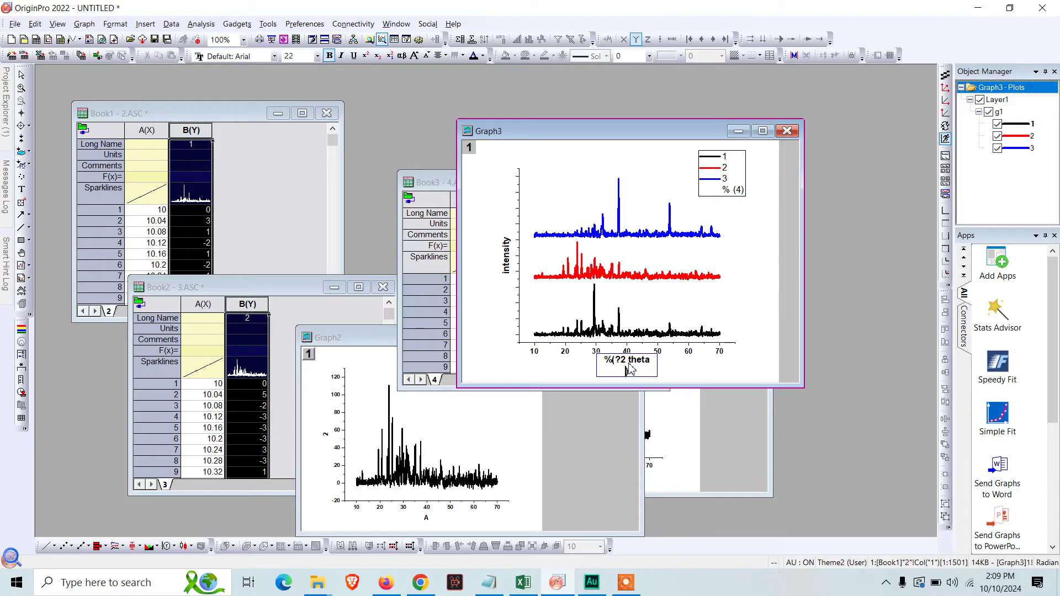
key("BackSpace")
type(")")
left_click(685, 374)
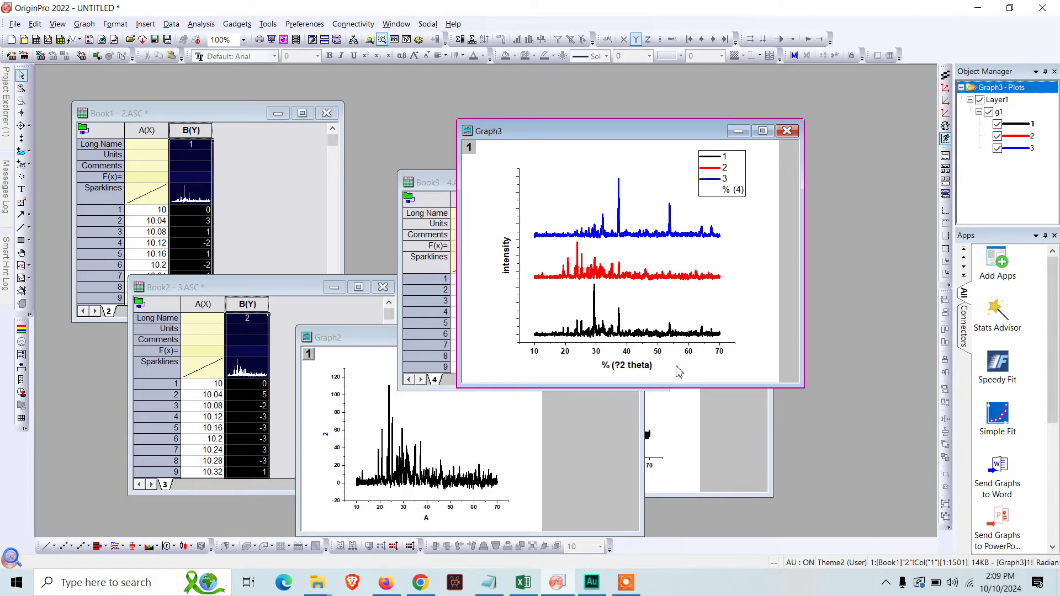
Step: Re-edit the X axis title to remove a stray letter so it reads '2 theta'
left_click(630, 367)
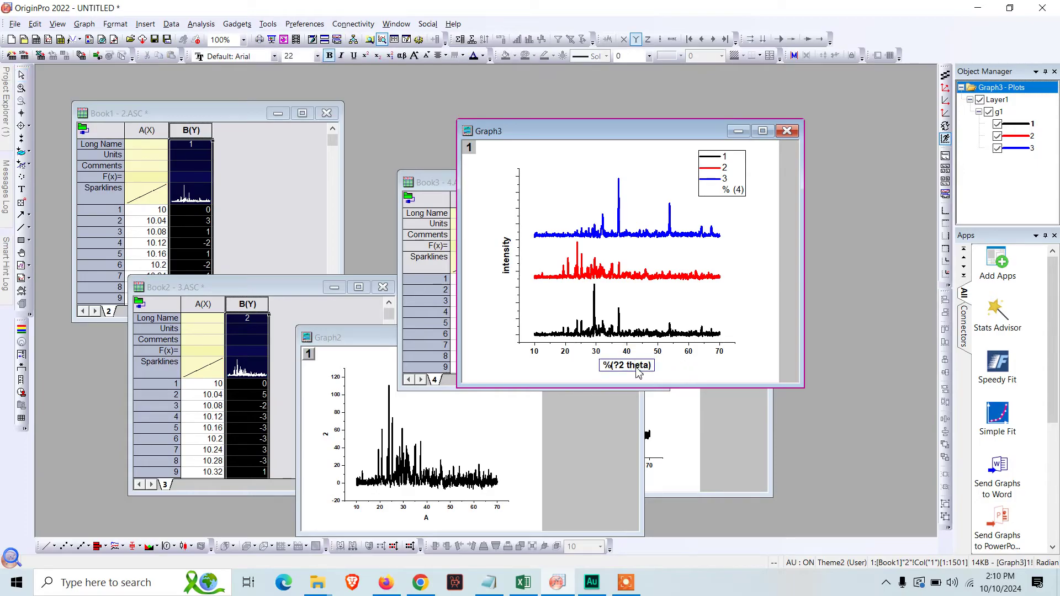
double_click(630, 366)
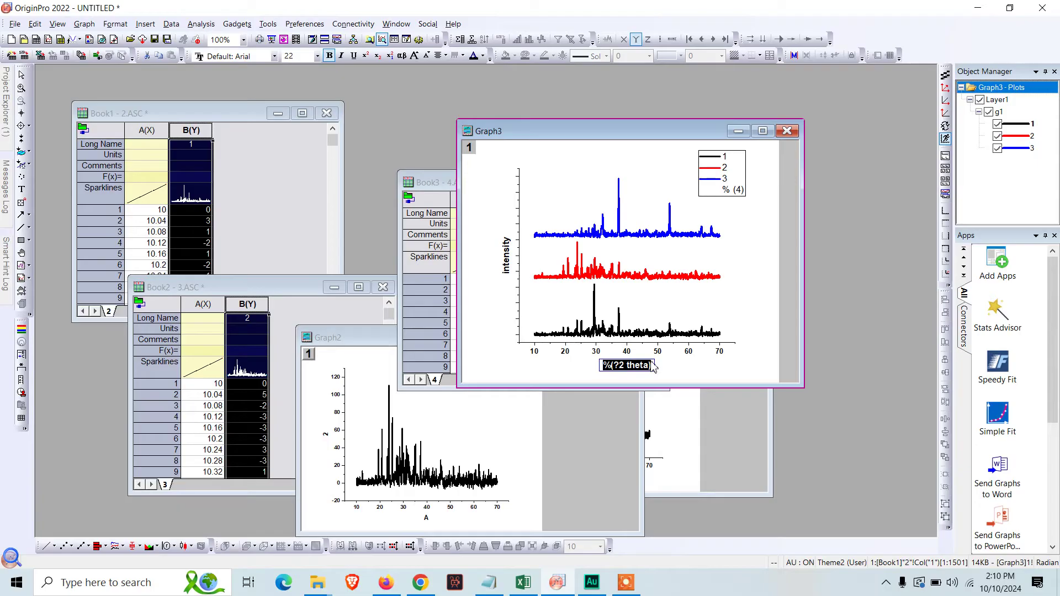
type("2t")
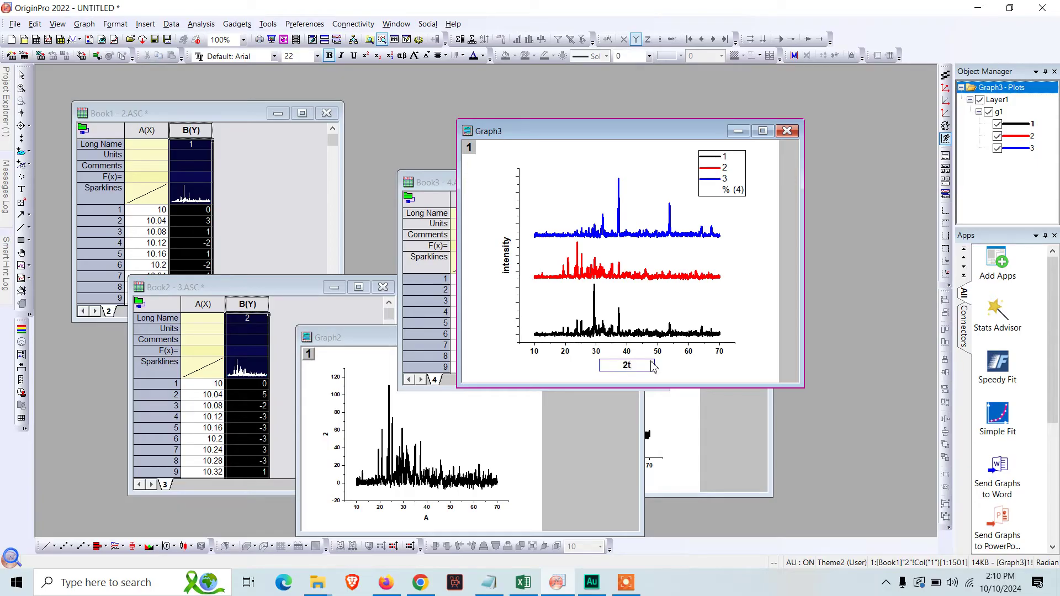
type(" theta")
key("Return")
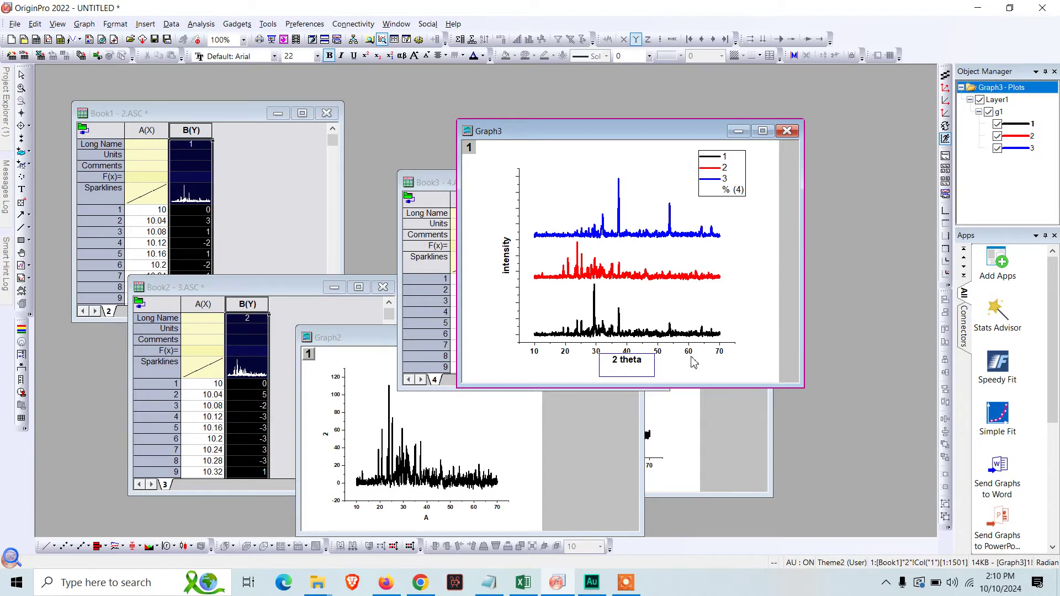
double_click(734, 162)
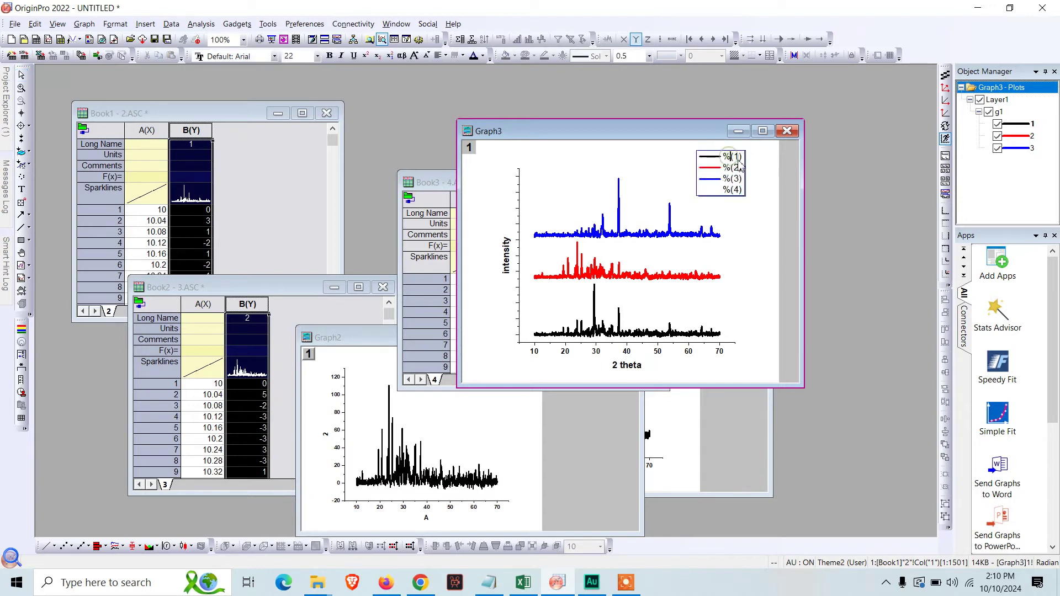
Step: Relabel the legend entries as a, b and c and delete the fourth %(4) entry
double_click(732, 157)
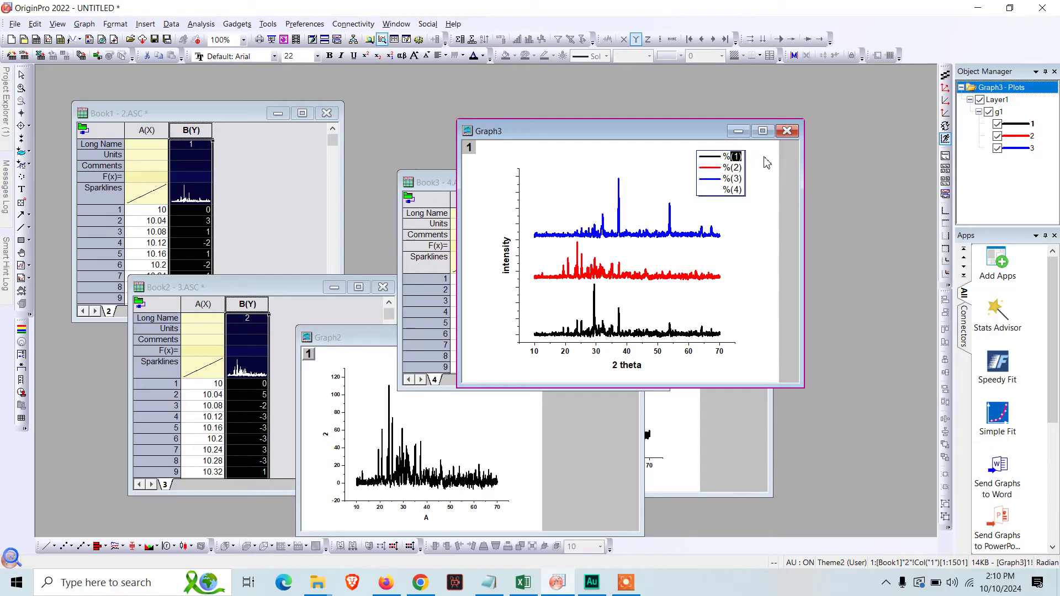
key("BackSpace")
type("s")
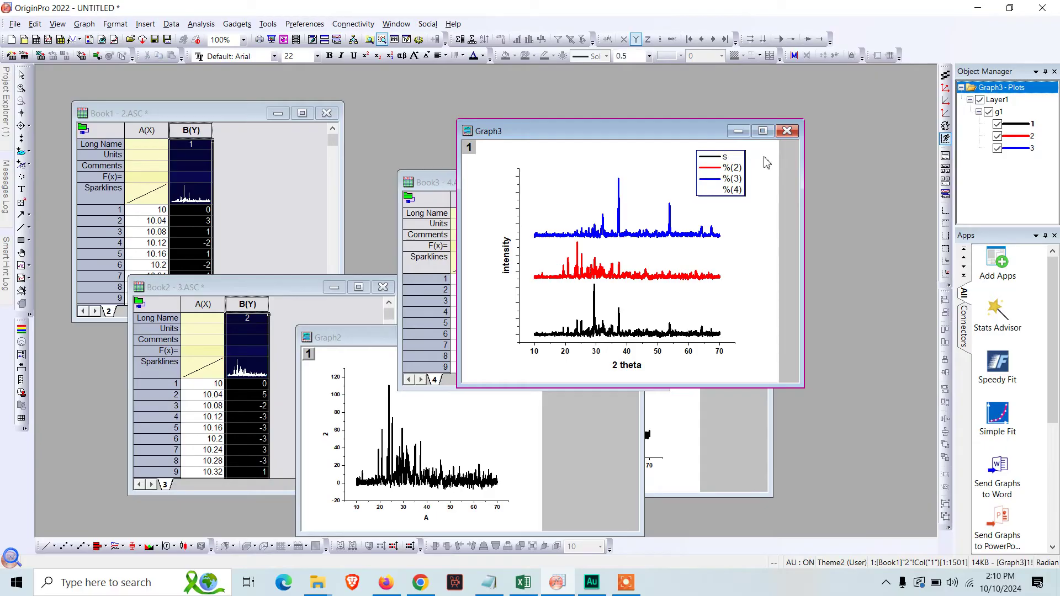
type("ampal")
key("BackSpace")
key("BackSpace")
left_click(757, 265)
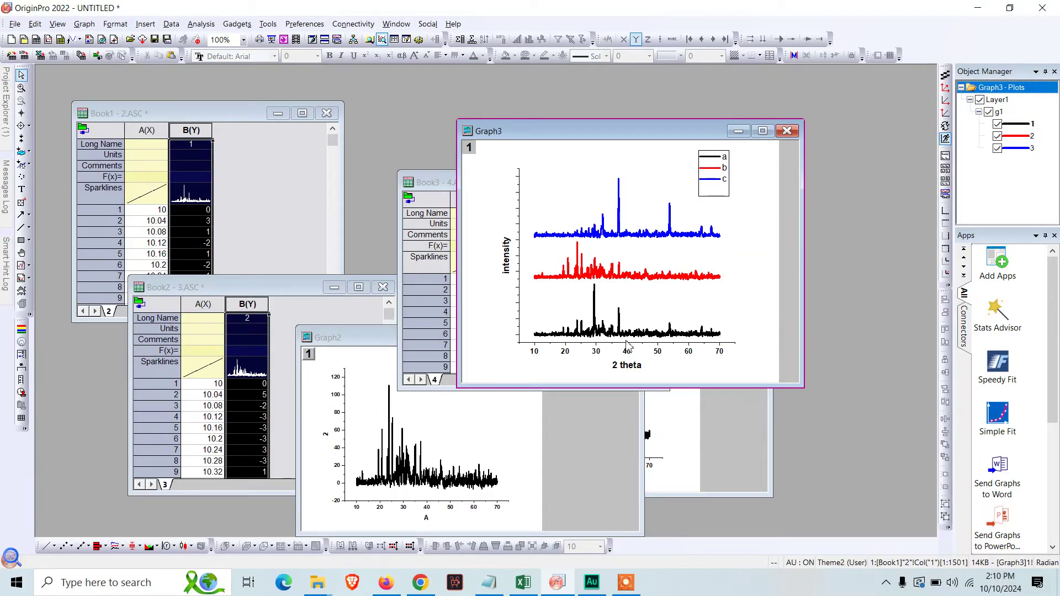
left_click(568, 353)
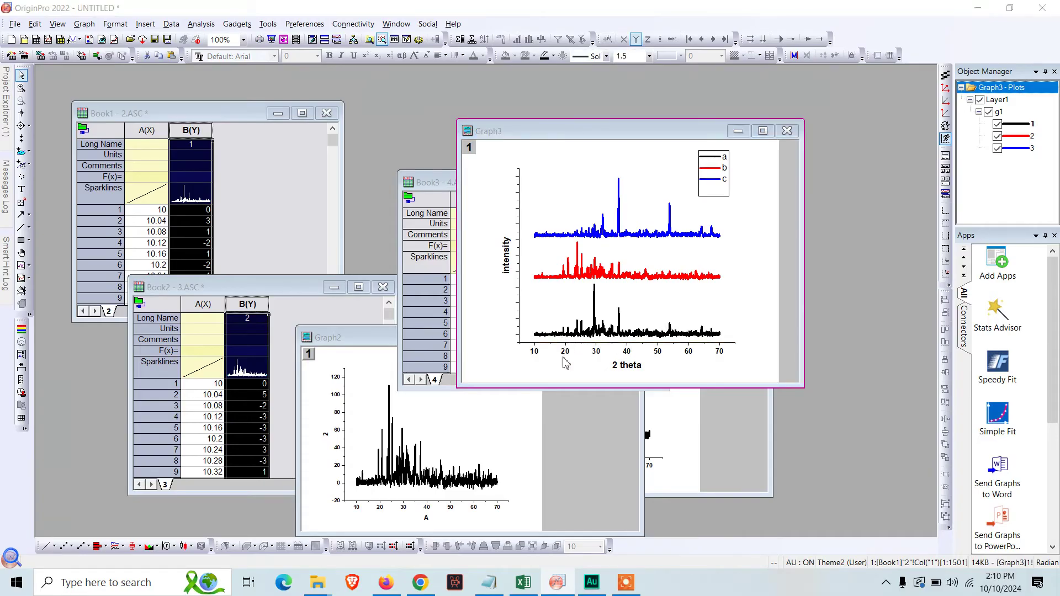
double_click(569, 351)
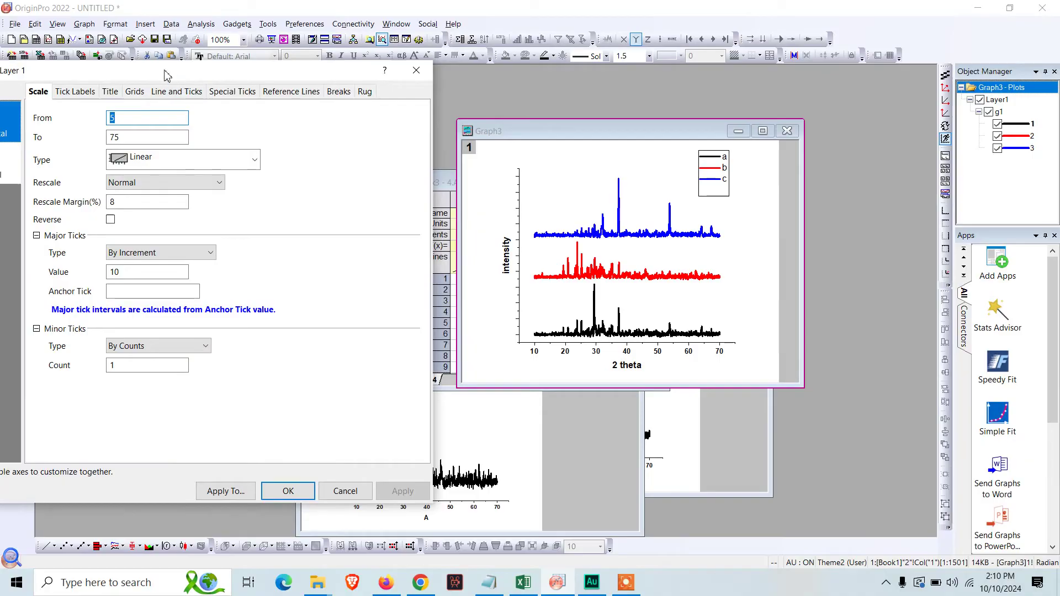
Step: Set the X axis scale From 10 To 71, apply, and confirm
left_click_drag(166, 76, 272, 86)
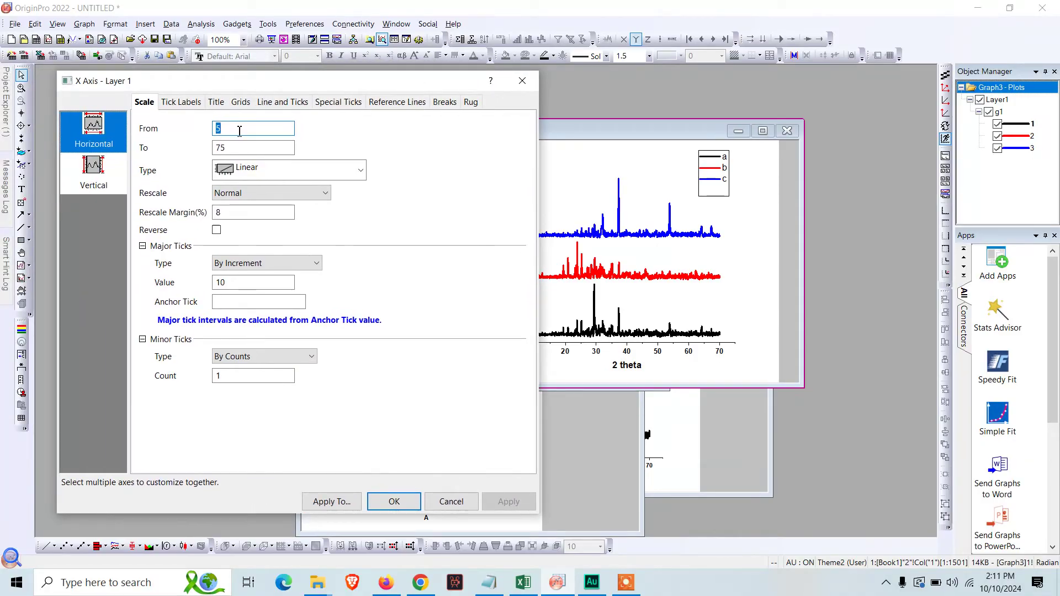
left_click_drag(263, 83, 302, 98)
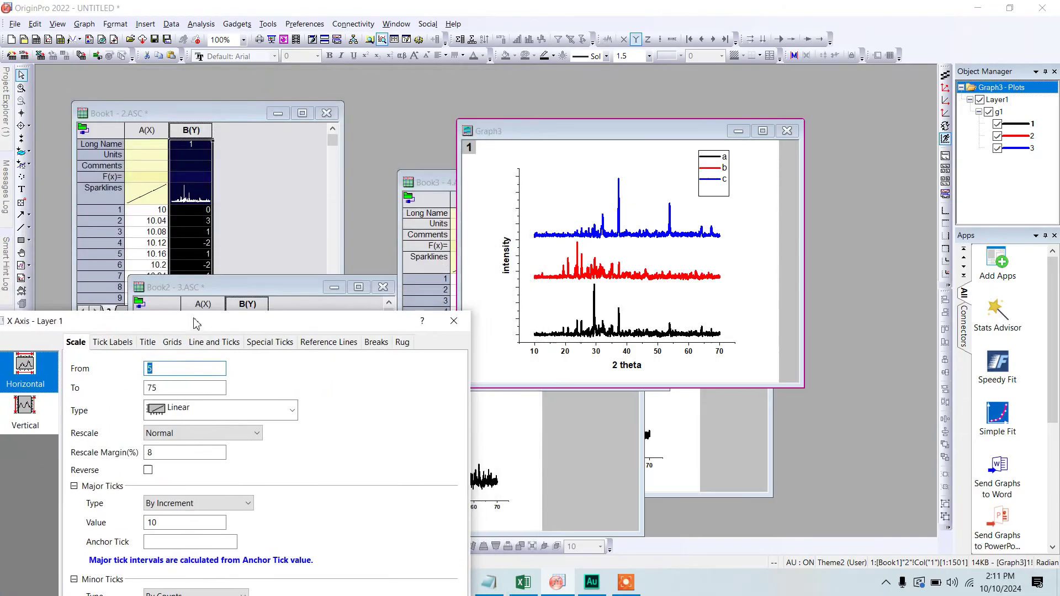
type("10")
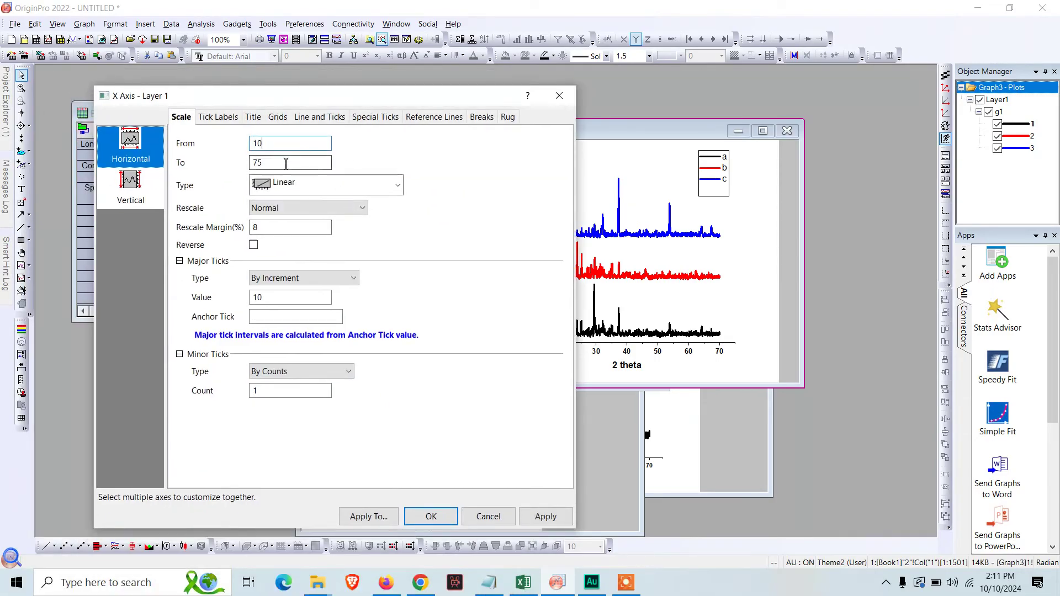
left_click(267, 163)
left_click_drag(267, 162, 259, 163)
type("71")
left_click(547, 516)
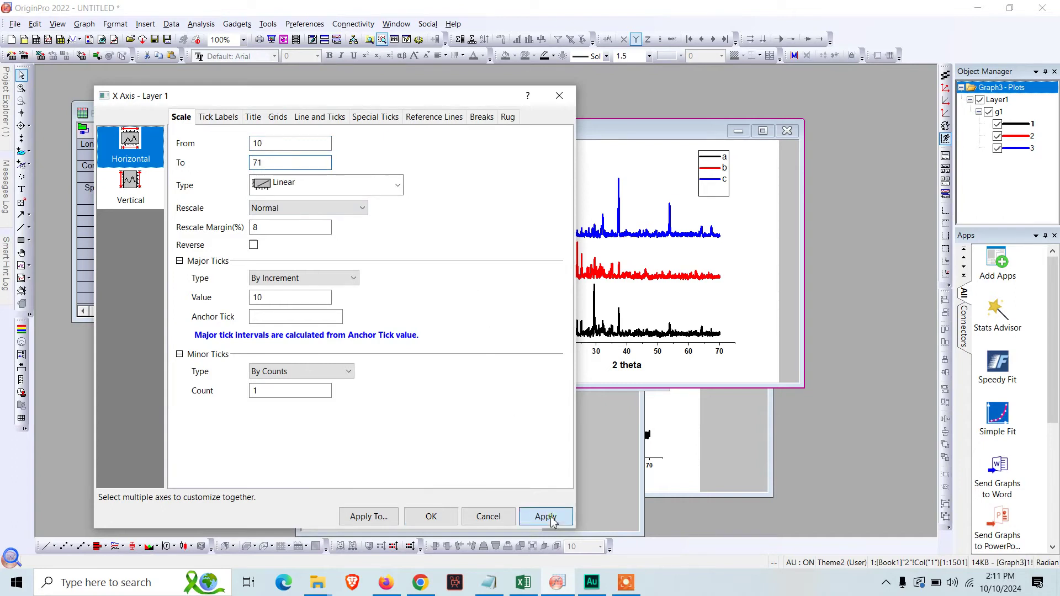
left_click(431, 516)
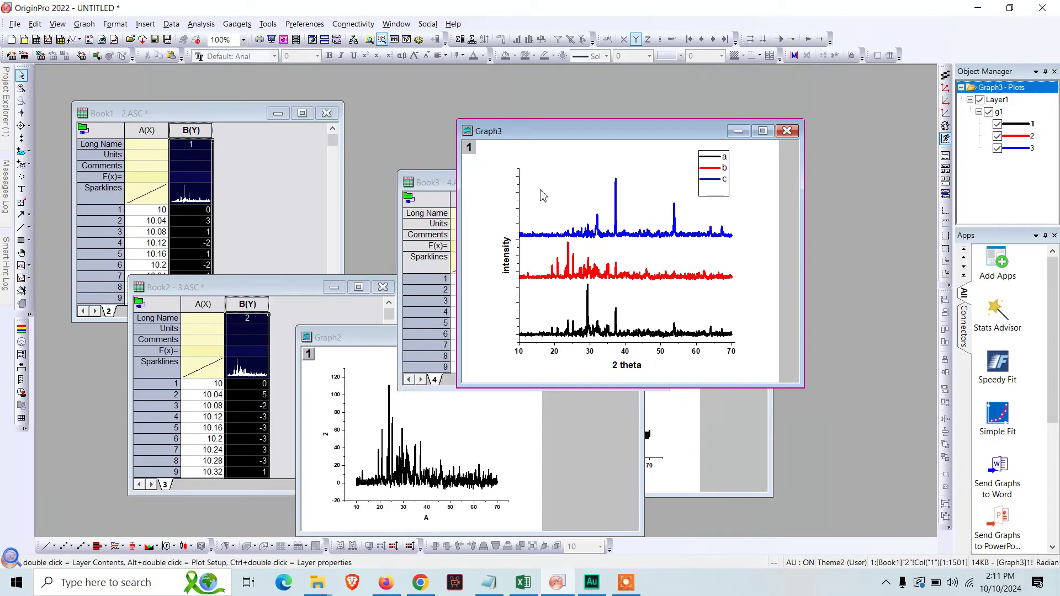
left_click(559, 199)
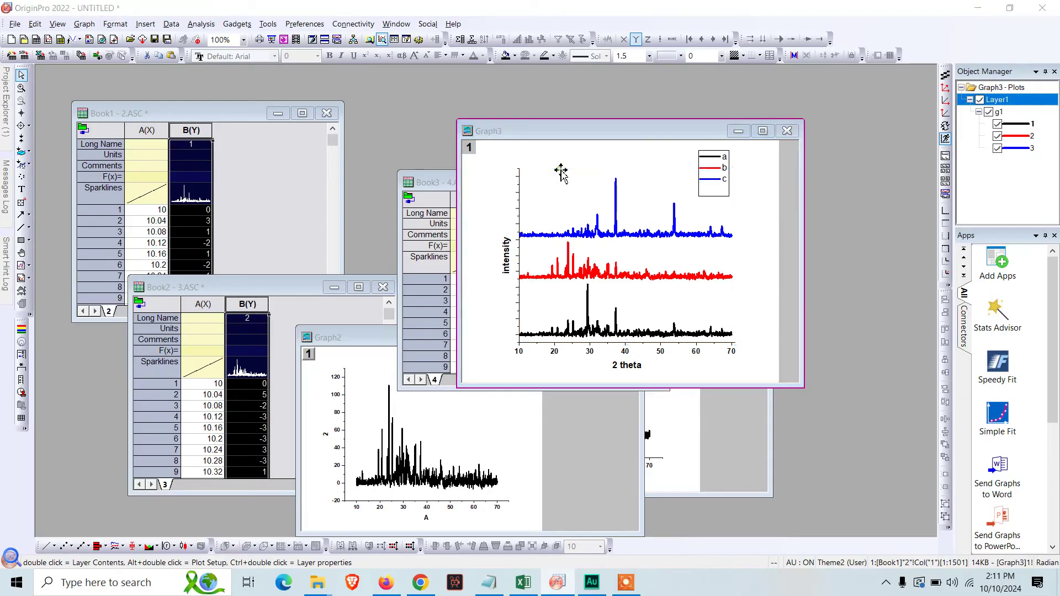
Step: Choose a Constant offset on the Plot Details Stack tab and apply 170
double_click(561, 172)
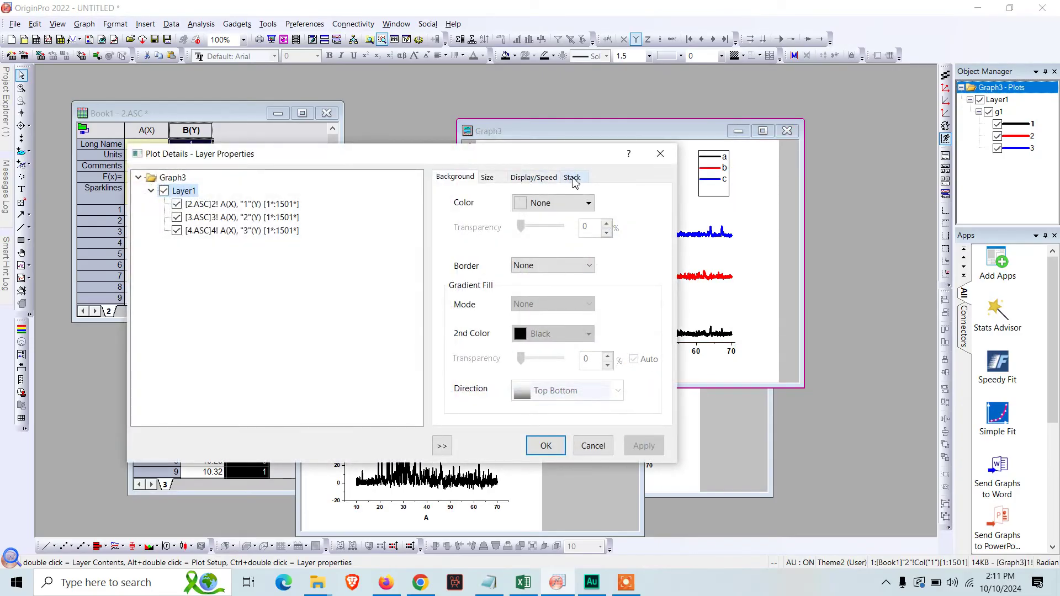
left_click(573, 178)
left_click_drag(561, 154, 282, 111)
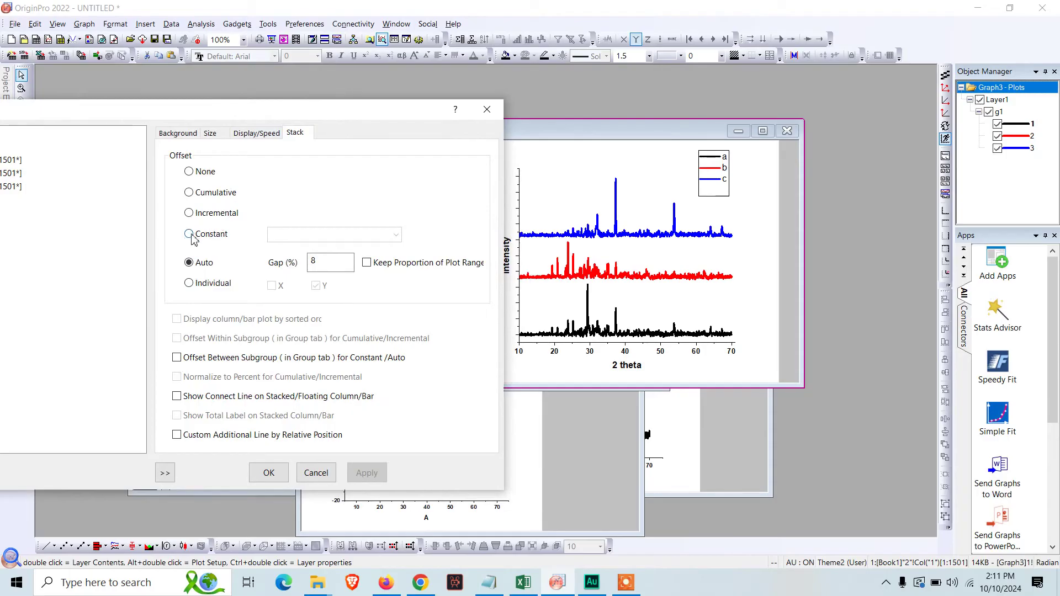
left_click(189, 233)
left_click(303, 235)
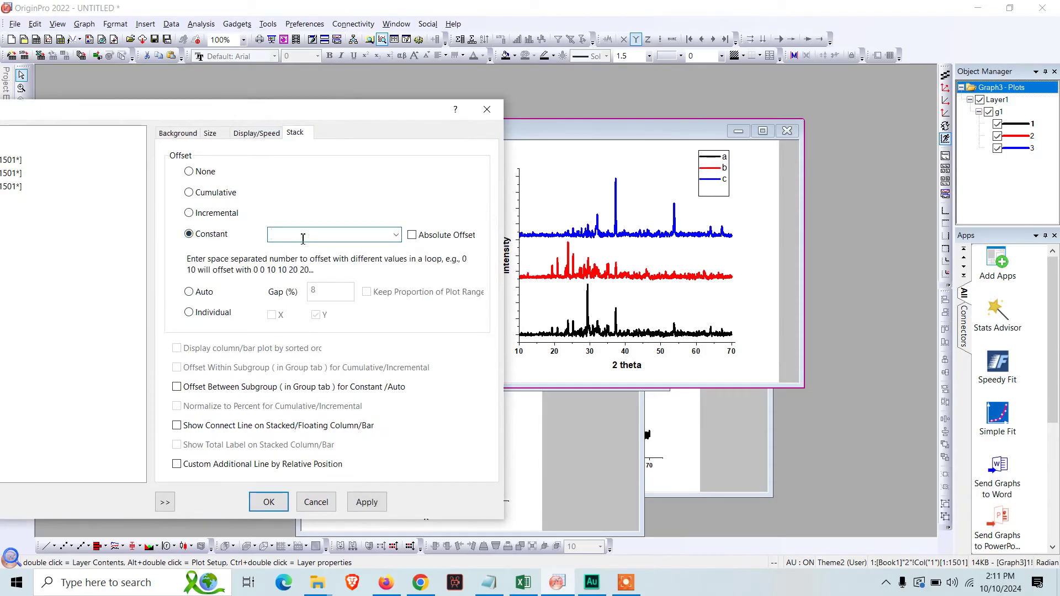
type("200")
left_click_drag(307, 235, 262, 233)
type("170")
left_click(367, 502)
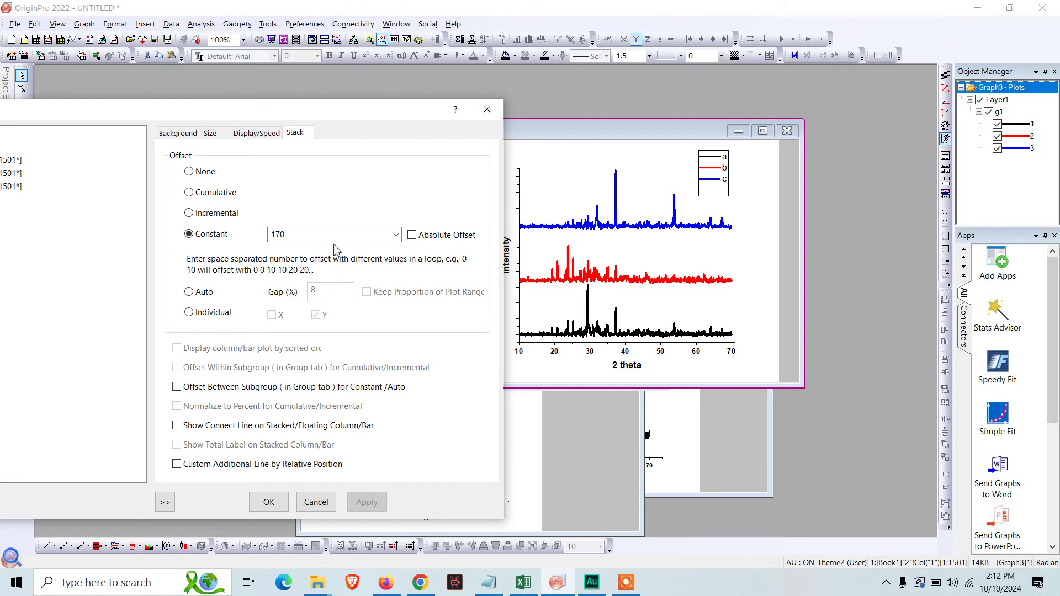
Step: Add a second value so the constant offsets read '170 400', and apply
left_click(302, 236)
left_click(303, 235)
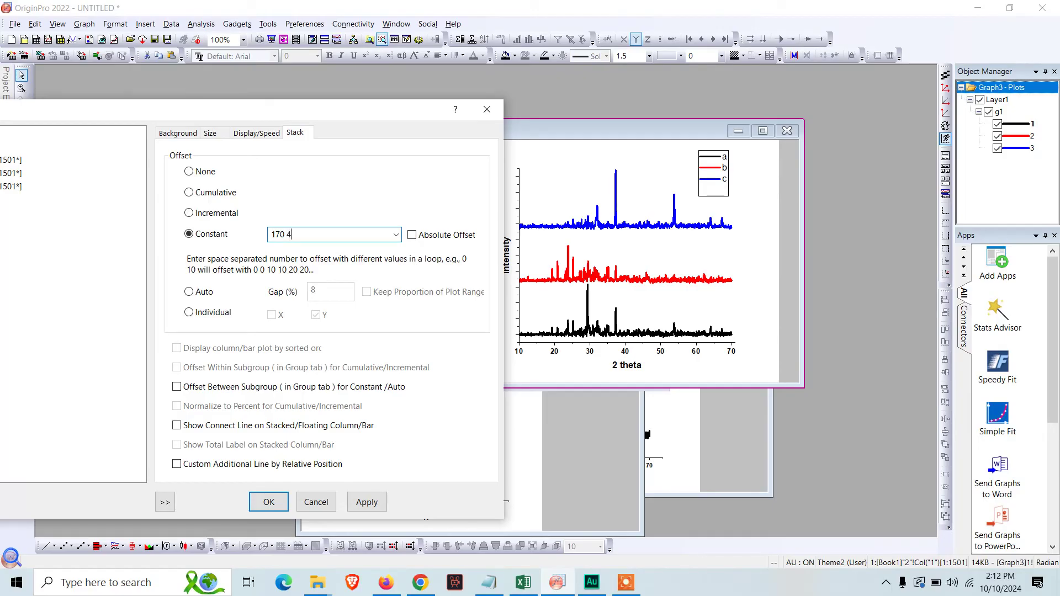
left_click(368, 502)
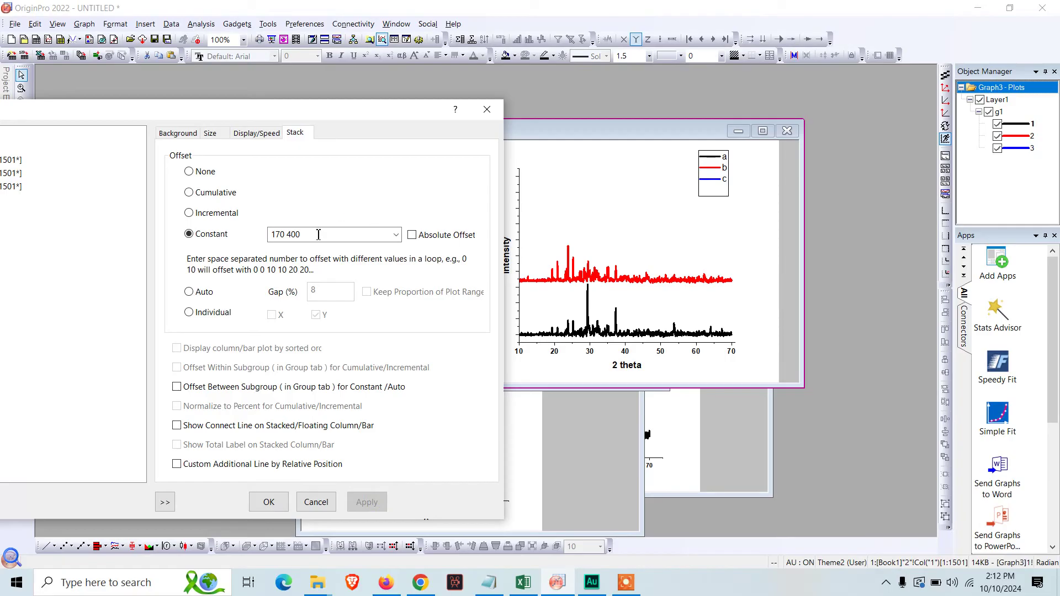
Step: Preview constant offsets of 170 300, then 170 200
left_click(287, 235)
double_click(288, 235)
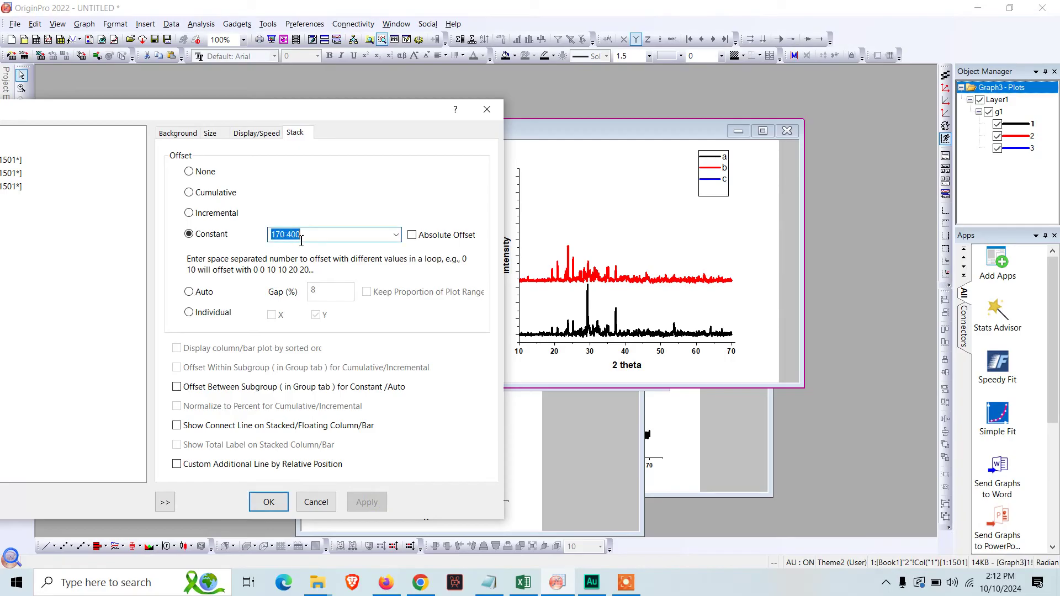
left_click(289, 234)
double_click(289, 234)
type("3")
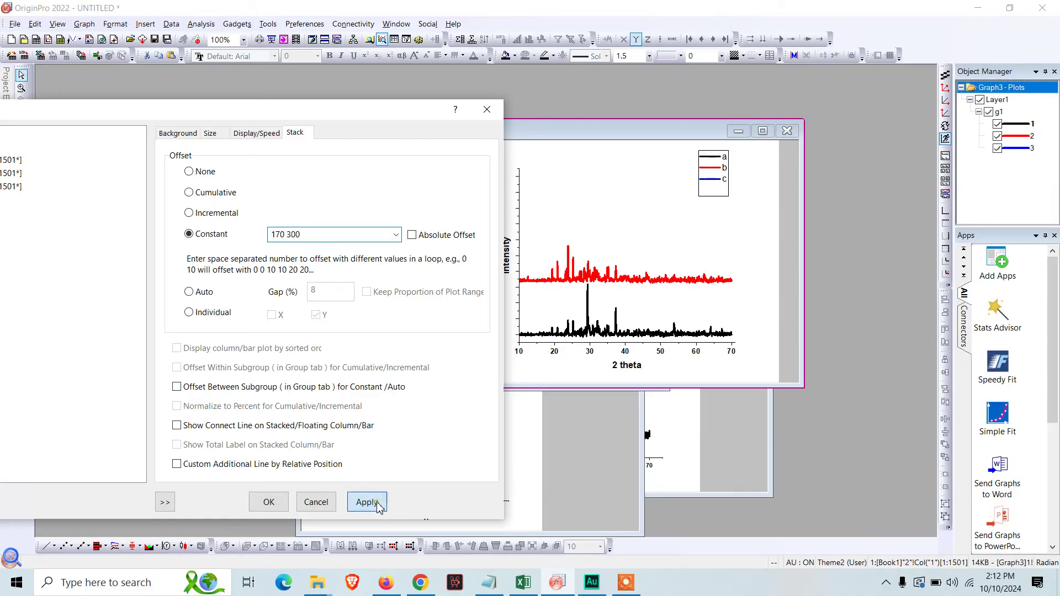
left_click(367, 502)
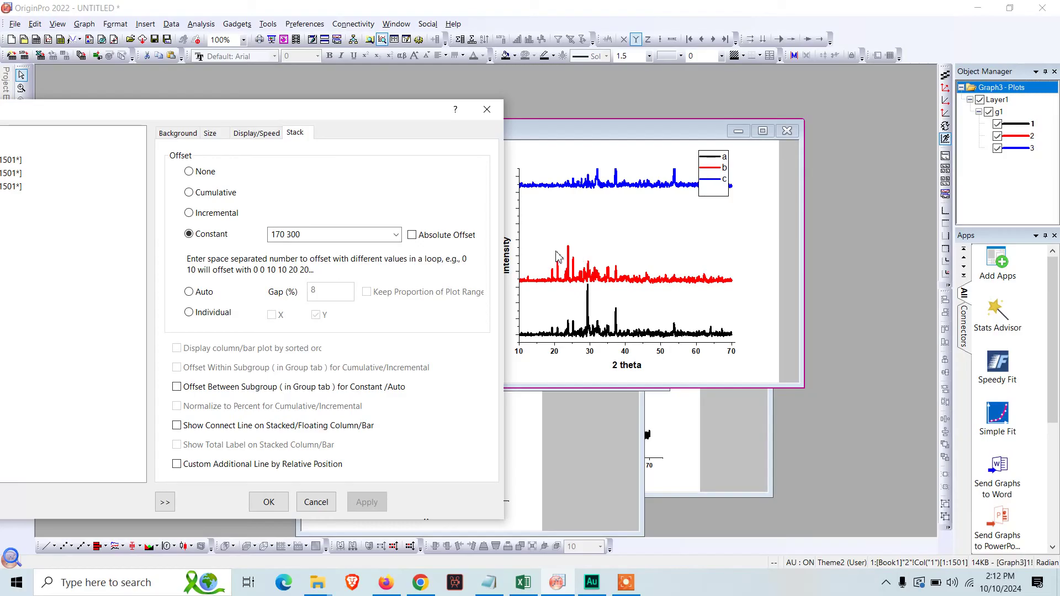
left_click(290, 235)
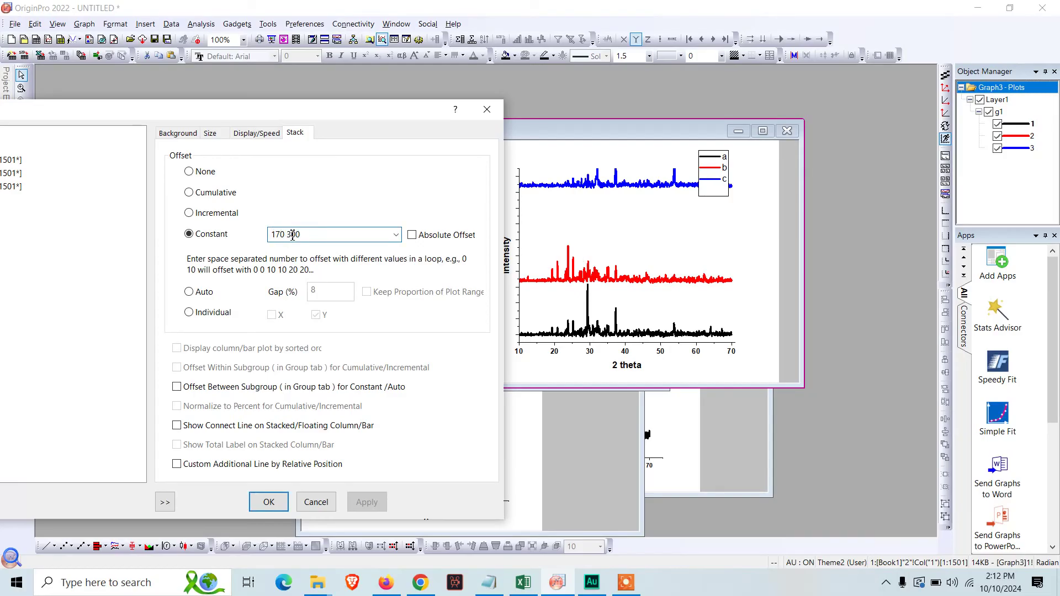
type("0 ")
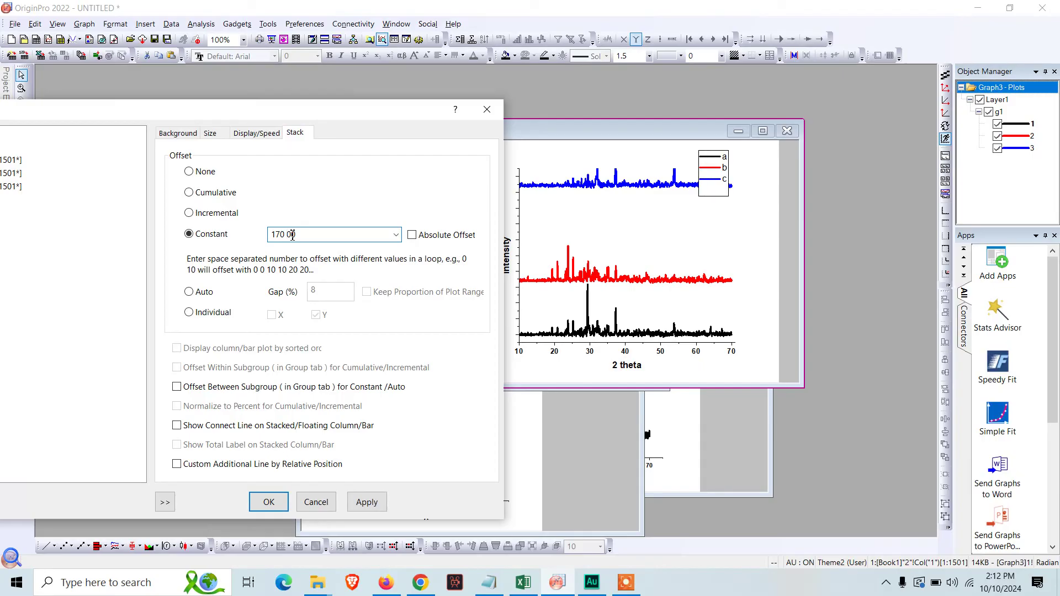
type("2")
left_click(367, 503)
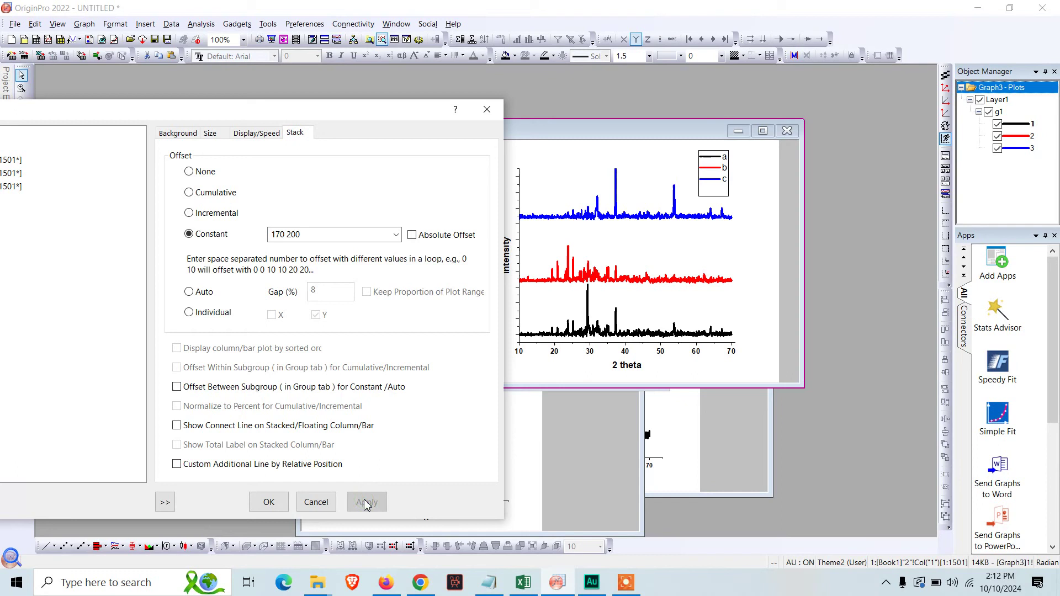
Step: Reduce the second offset to 170, then settle on '170 160' and apply
double_click(290, 233)
left_click(289, 235)
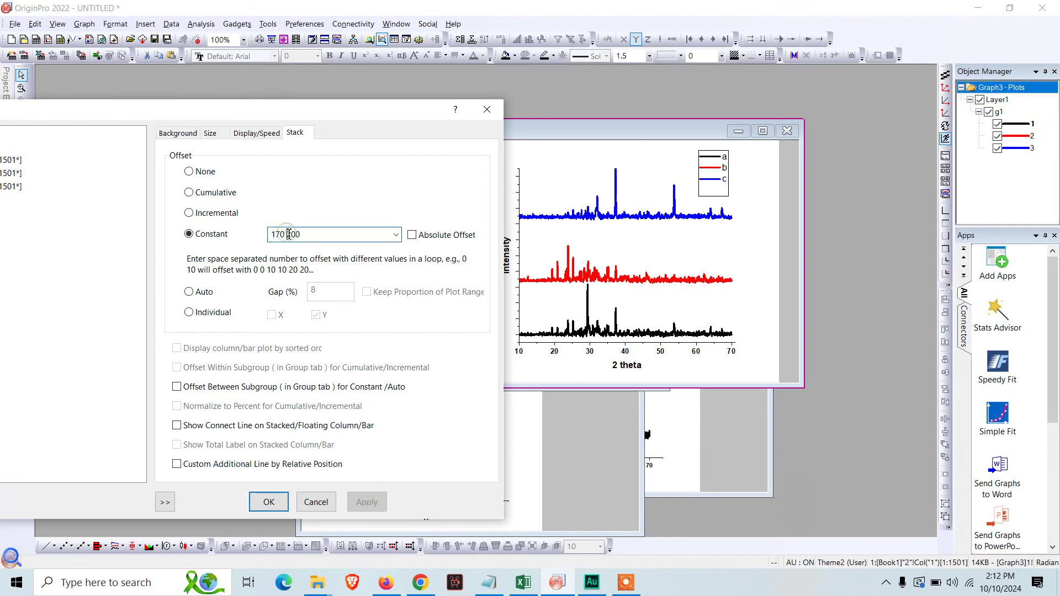
left_click_drag(286, 234, 292, 235)
type("1")
key("BackSpace")
type("7")
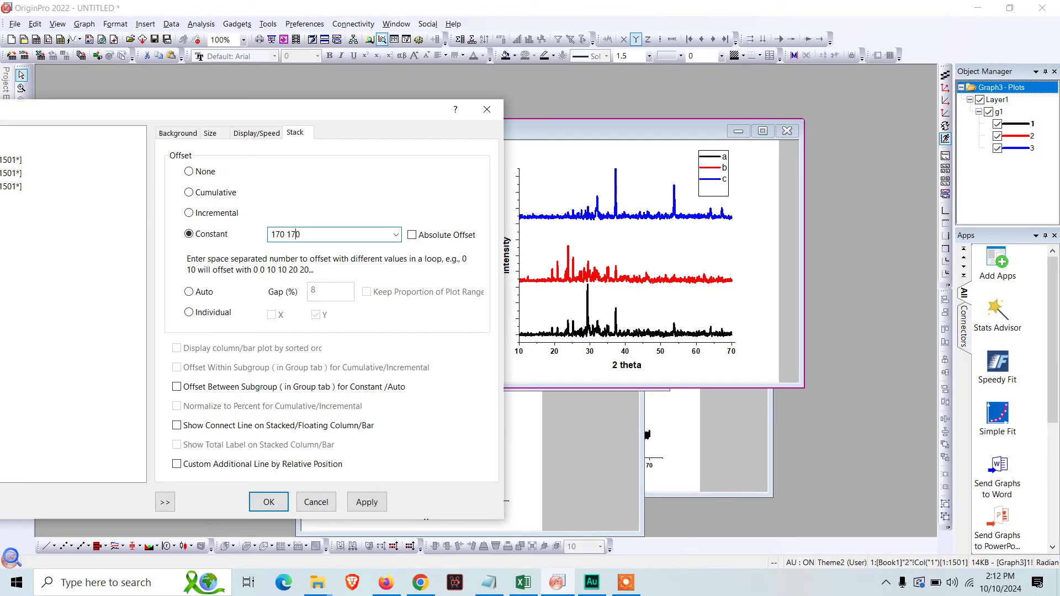
left_click(367, 502)
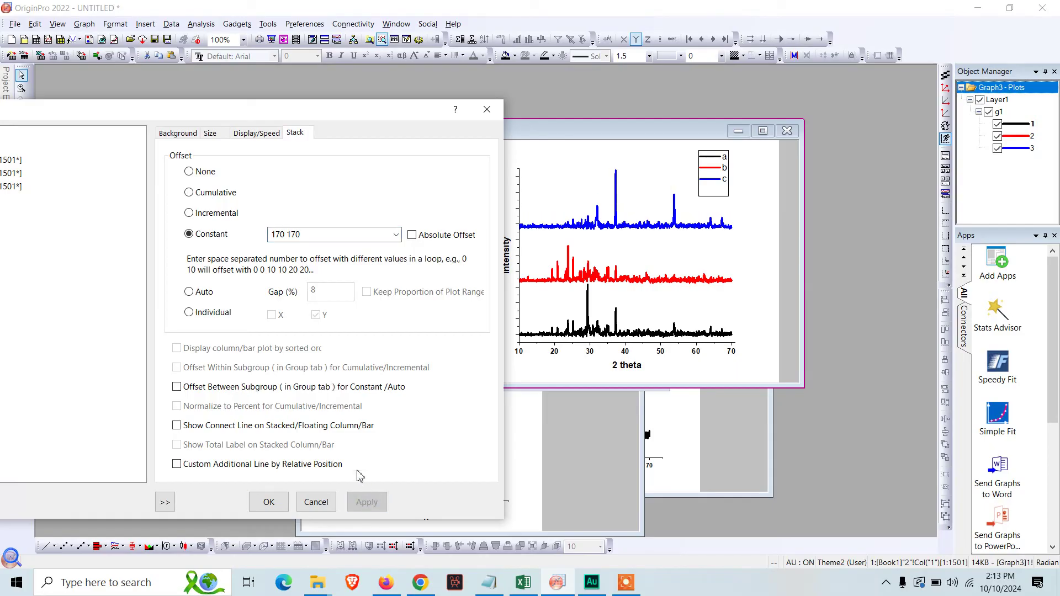
double_click(293, 234)
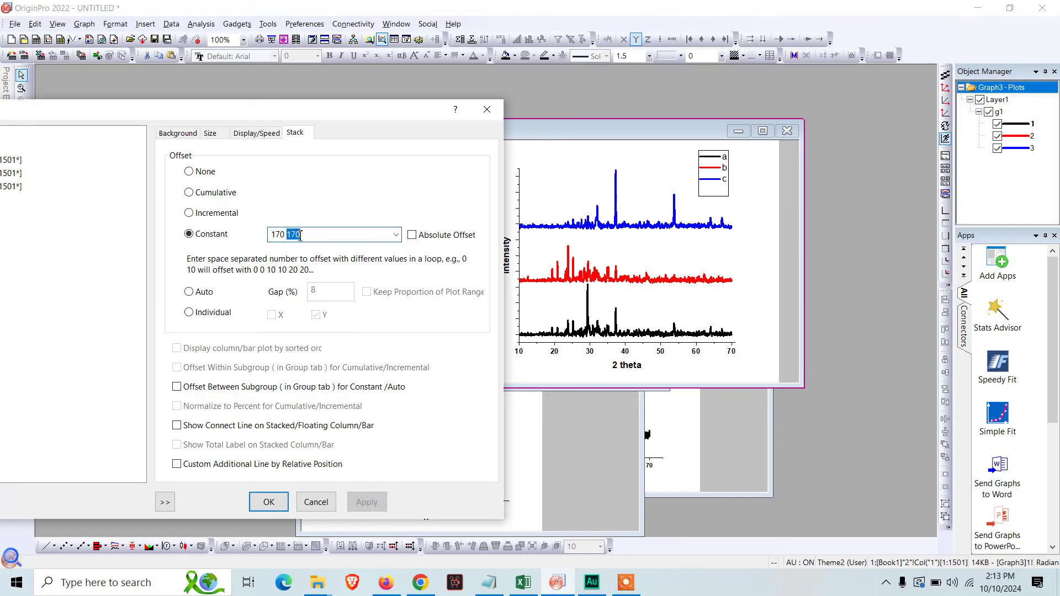
type("170")
key("BackSpace")
key("BackSpace")
type("60")
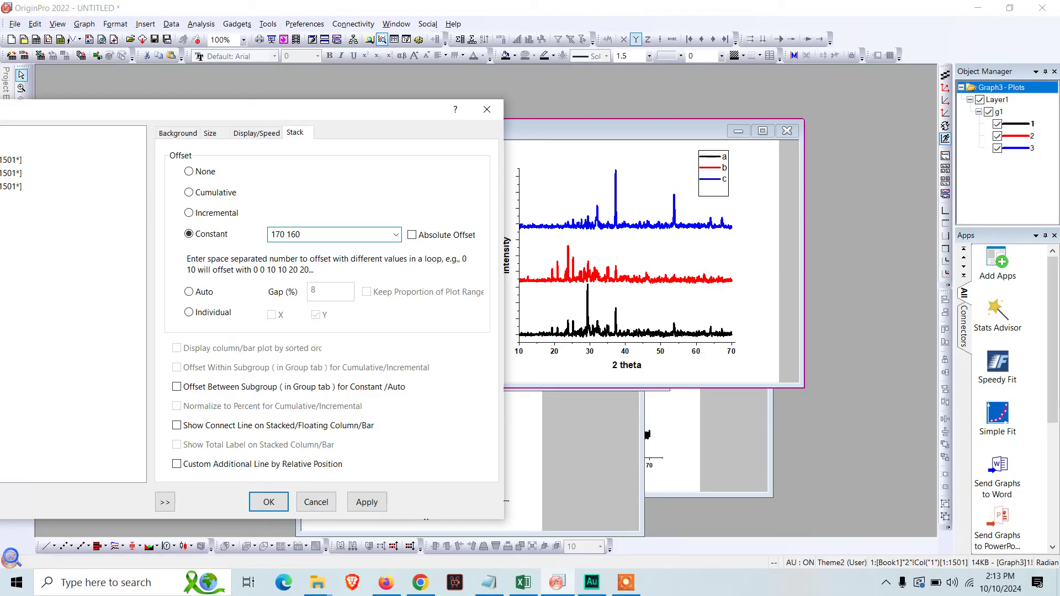
left_click(367, 502)
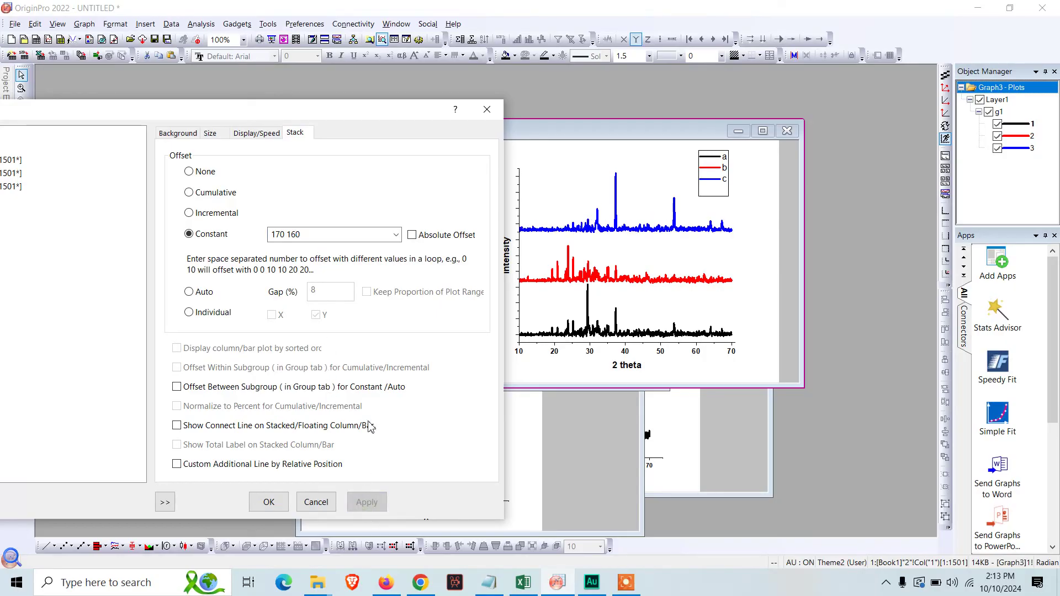
left_click(316, 236)
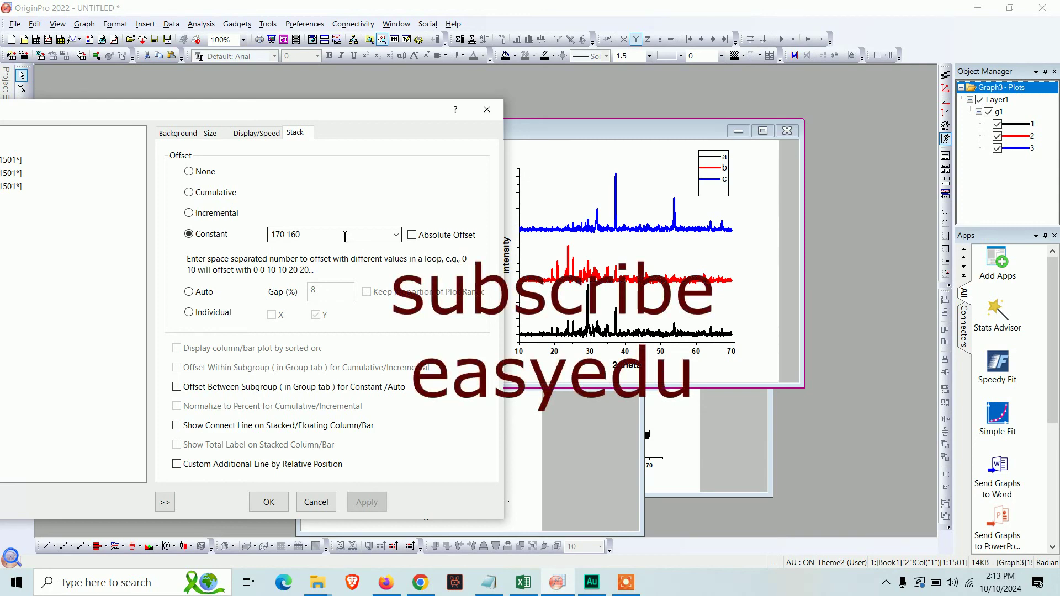
Step: Confirm the 170 160 stack offsets with OK and enlarge the Graph3 window
left_click_drag(398, 116, 345, 116)
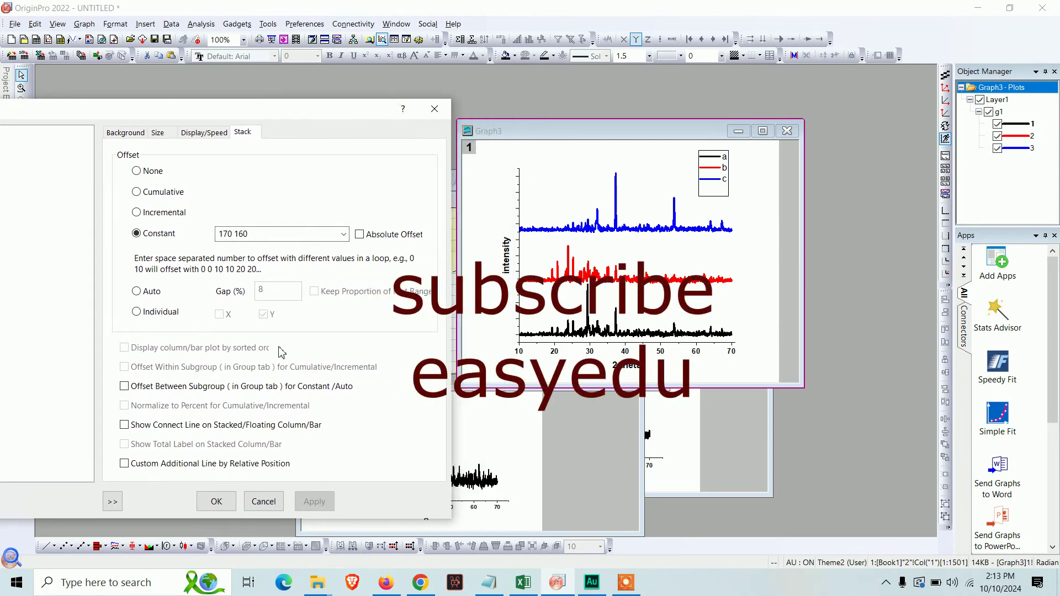
left_click(217, 501)
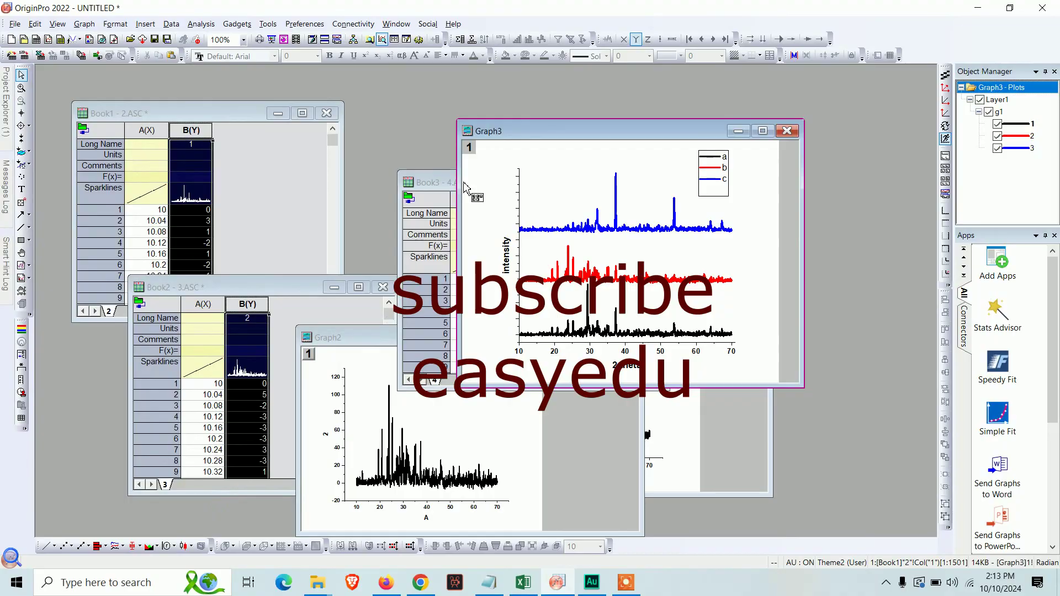
left_click_drag(455, 131, 135, 66)
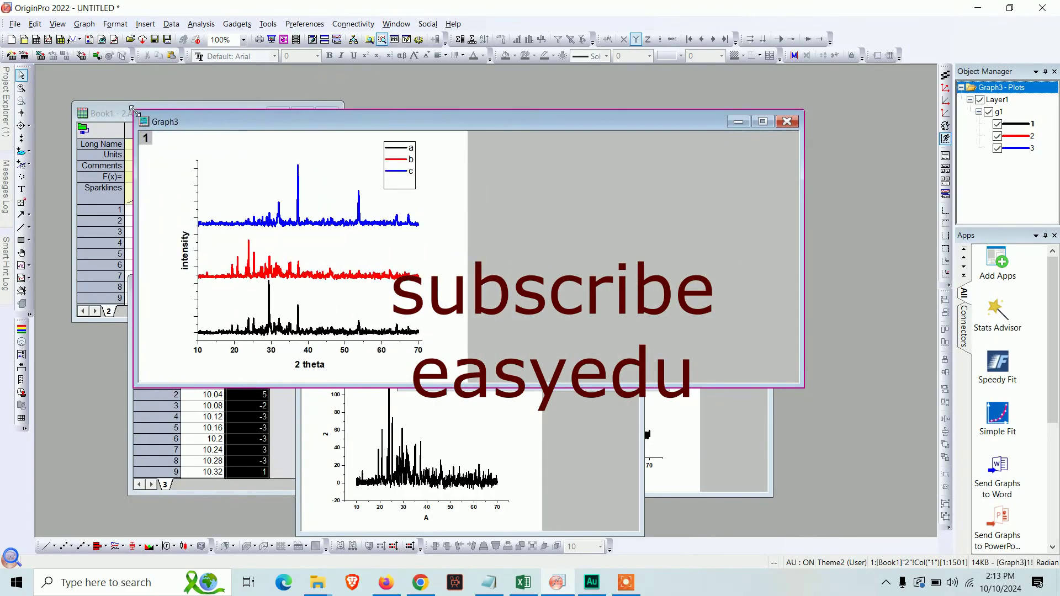